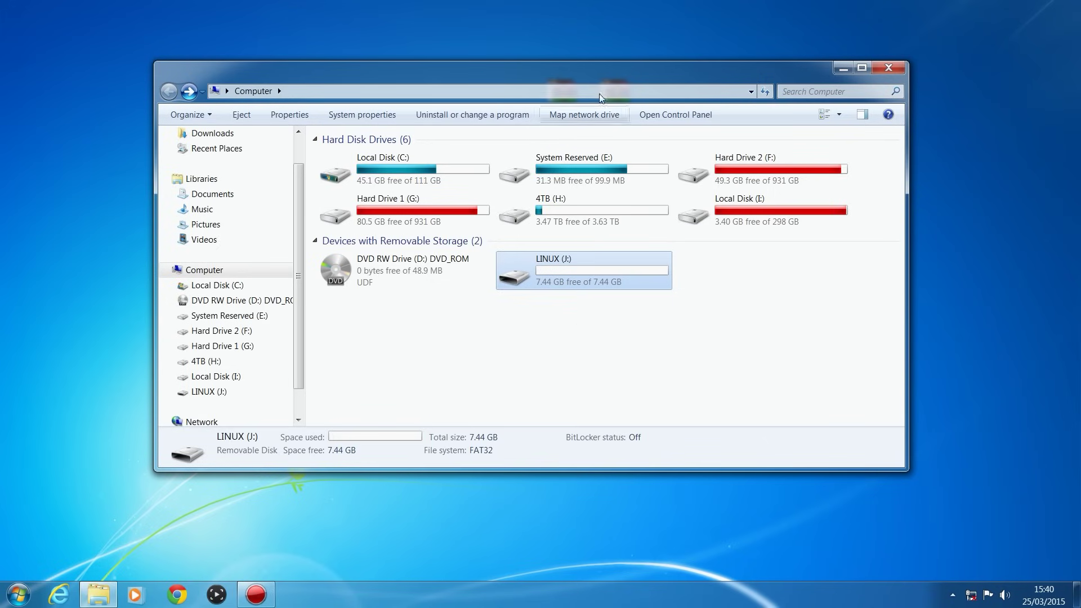
# - Open the LINUX (J:) removable drive and place its window below the two archives on the desktop
pyautogui.moveTo(605, 73); pyautogui.dragTo(641, 168)
pyautogui.click(573, 113)
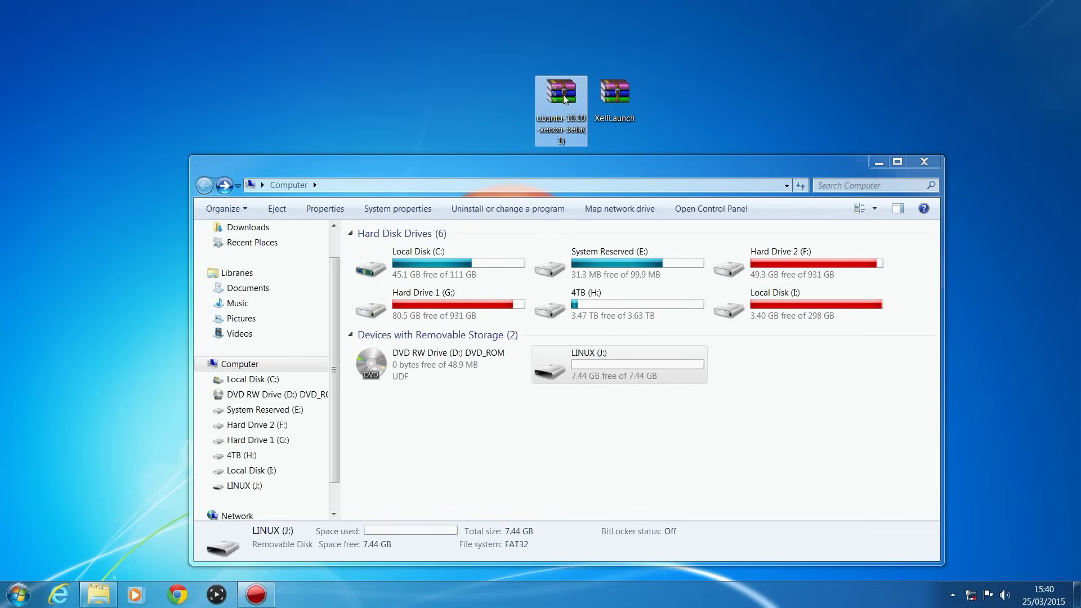
pyautogui.moveTo(571, 118)
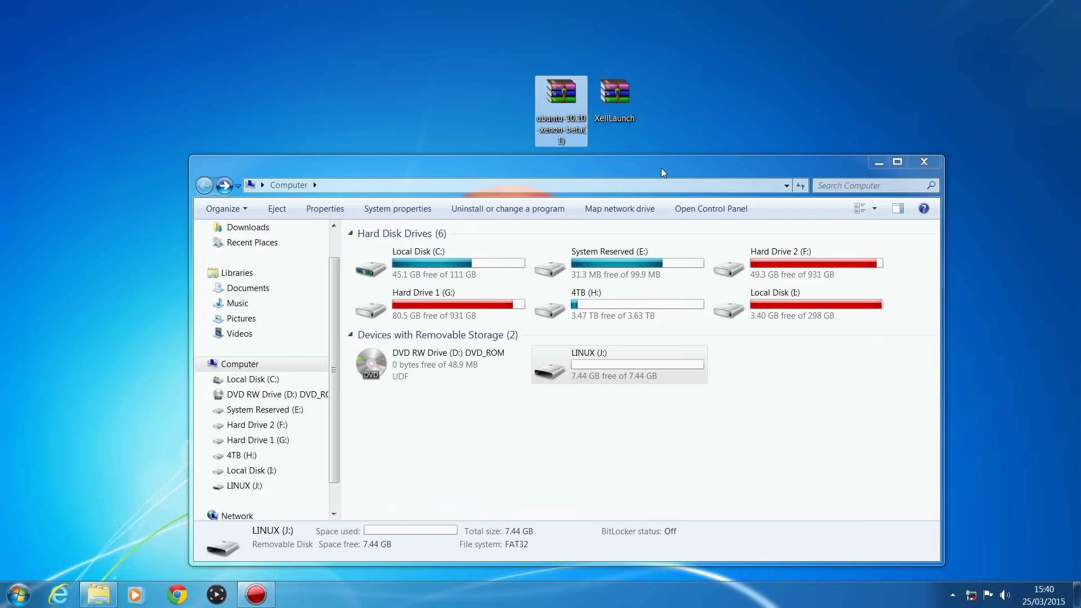
pyautogui.moveTo(661, 168); pyautogui.dragTo(695, 155)
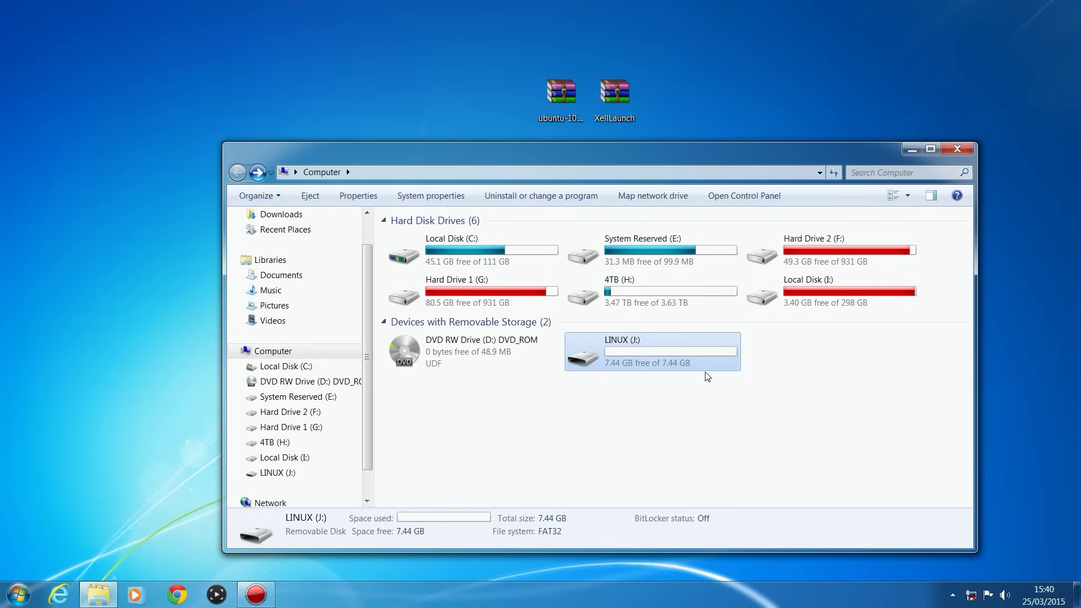
pyautogui.doubleClick(624, 351)
pyautogui.moveTo(522, 145); pyautogui.dragTo(510, 194)
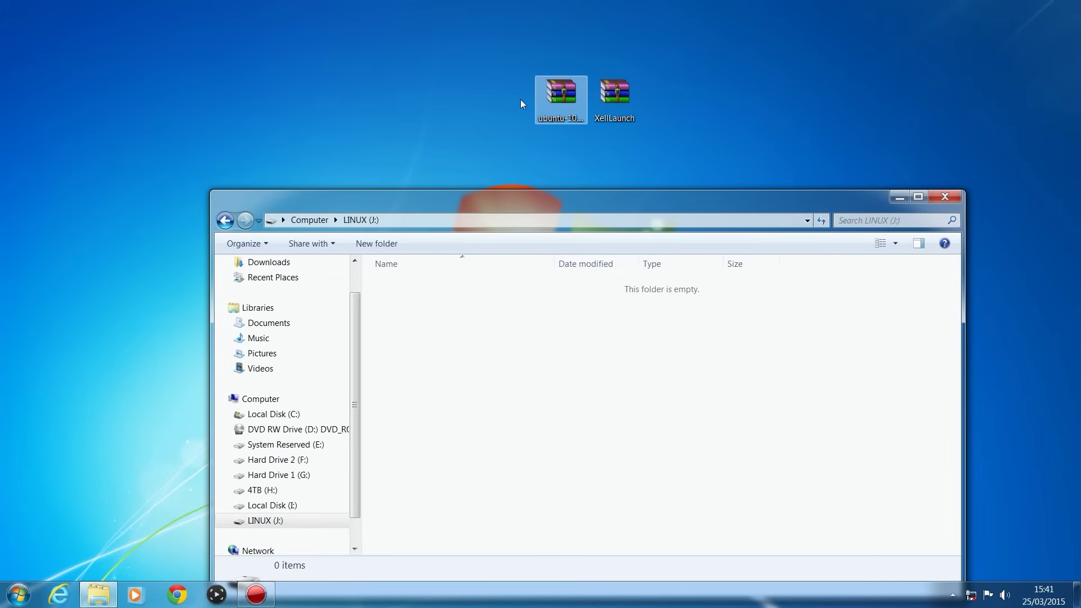
# - Extract ubuntu-10.10-xenon-lxde-light-b5.iso from the ubuntu-10.10-xenon-beta(1) archive to the desktop, close the archive and place the ISO's icon nearer the other archives
pyautogui.click(577, 106)
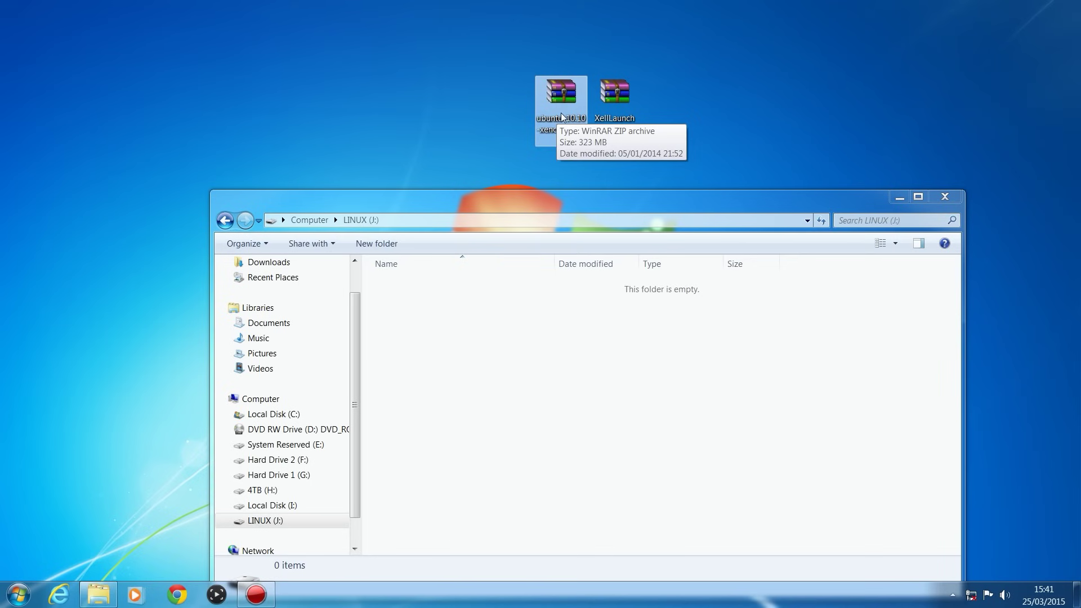
pyautogui.doubleClick(561, 117)
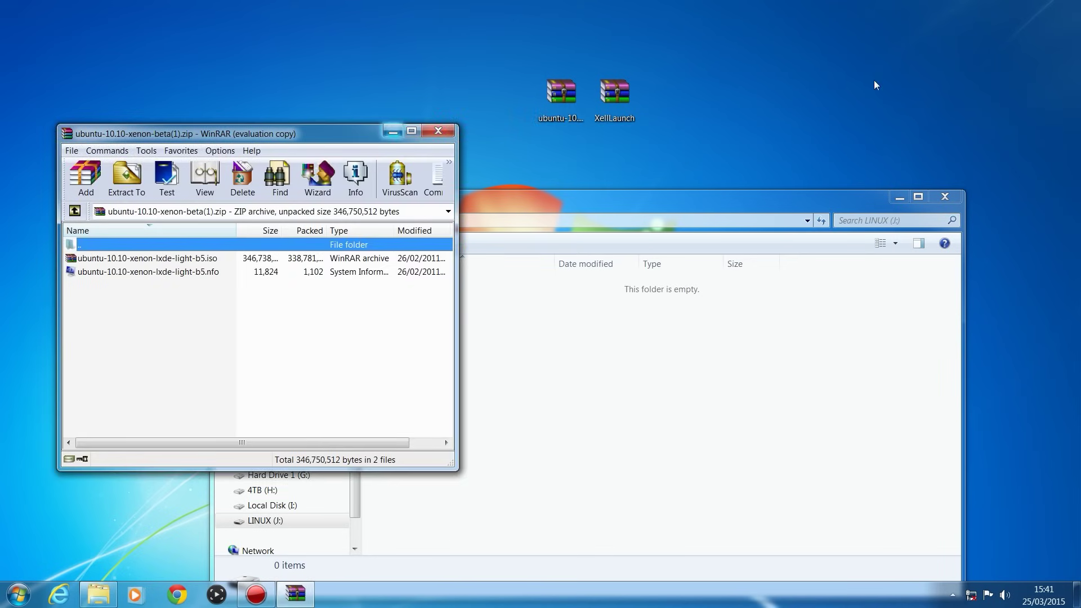
pyautogui.click(353, 241)
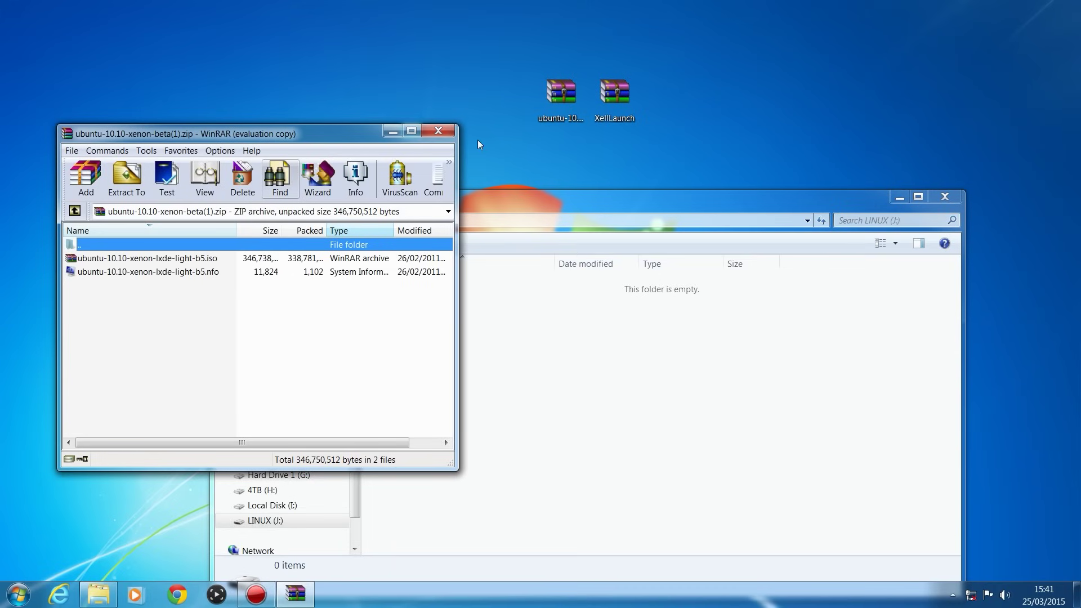
pyautogui.moveTo(352, 135); pyautogui.dragTo(888, 37)
pyautogui.moveTo(696, 164); pyautogui.dragTo(306, 72)
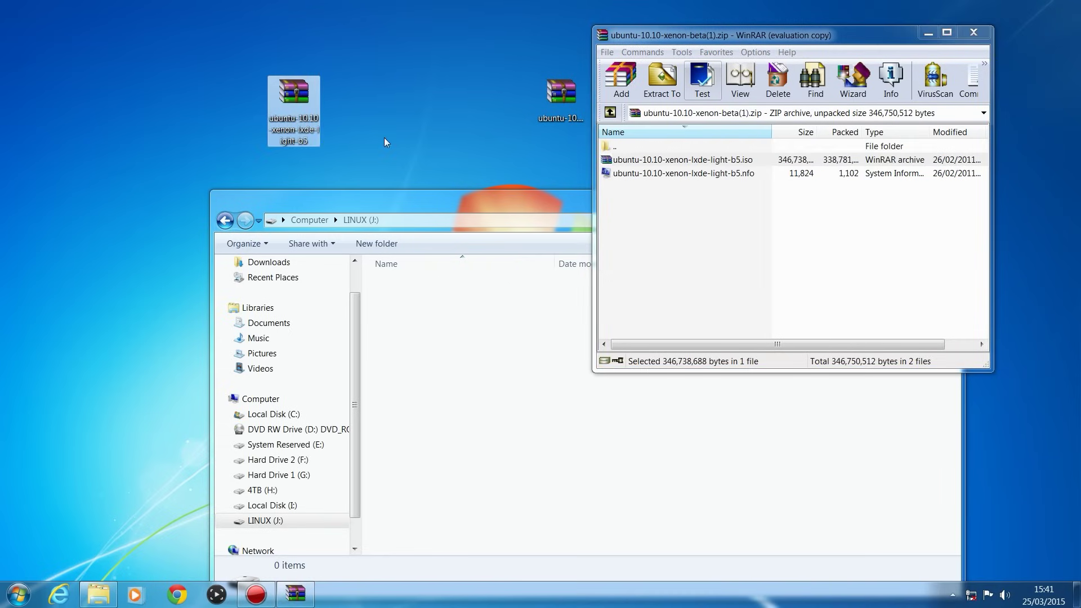
pyautogui.click(974, 32)
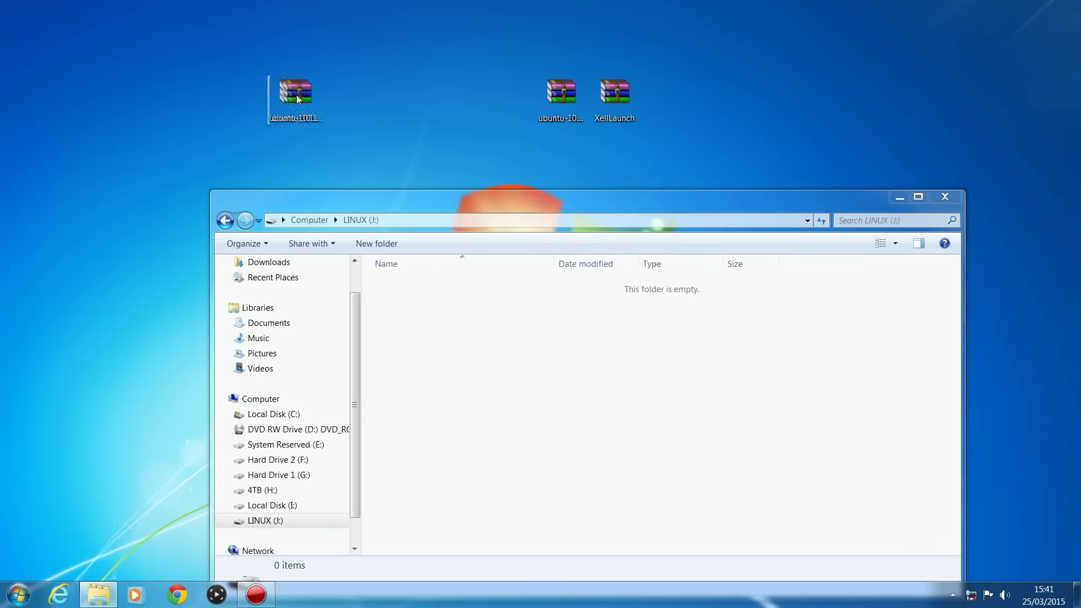
pyautogui.moveTo(284, 99); pyautogui.dragTo(394, 104)
pyautogui.moveTo(318, 85); pyautogui.dragTo(455, 149)
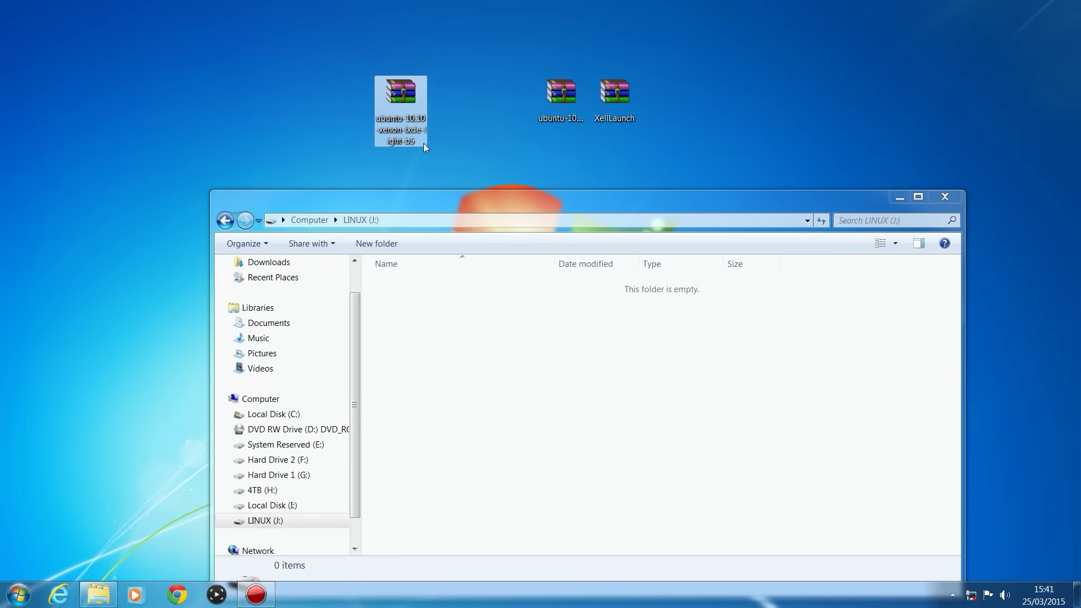
pyautogui.rightClick(399, 102)
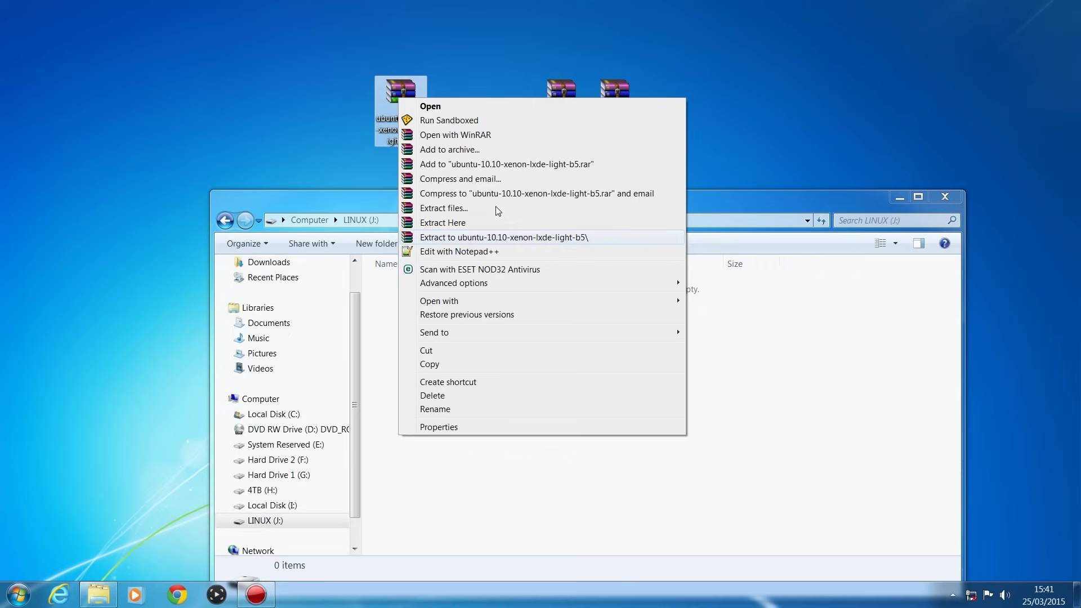
pyautogui.moveTo(507, 300)
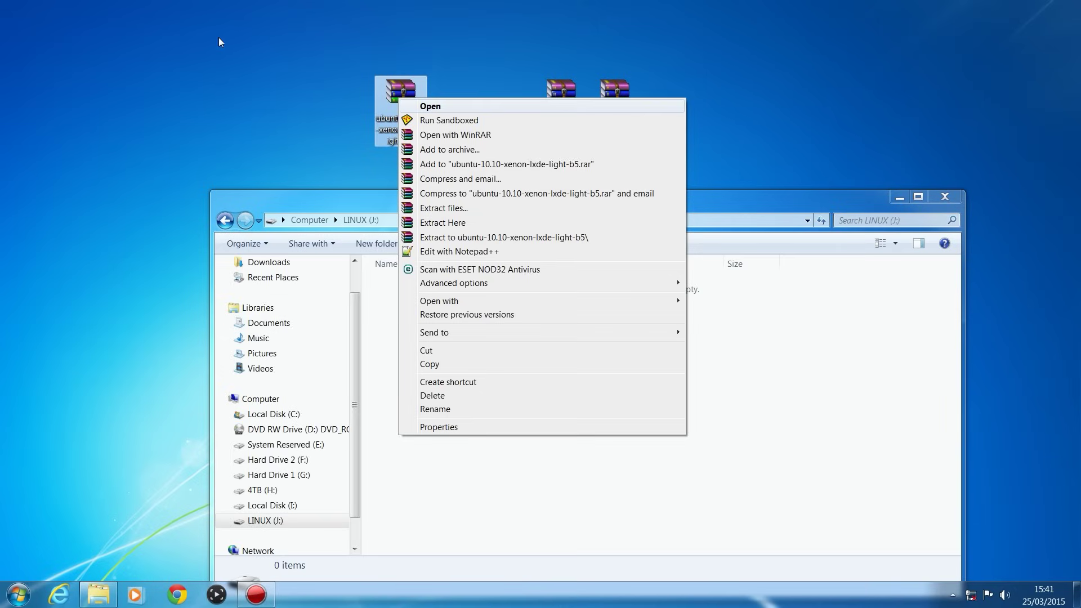
pyautogui.click(475, 82)
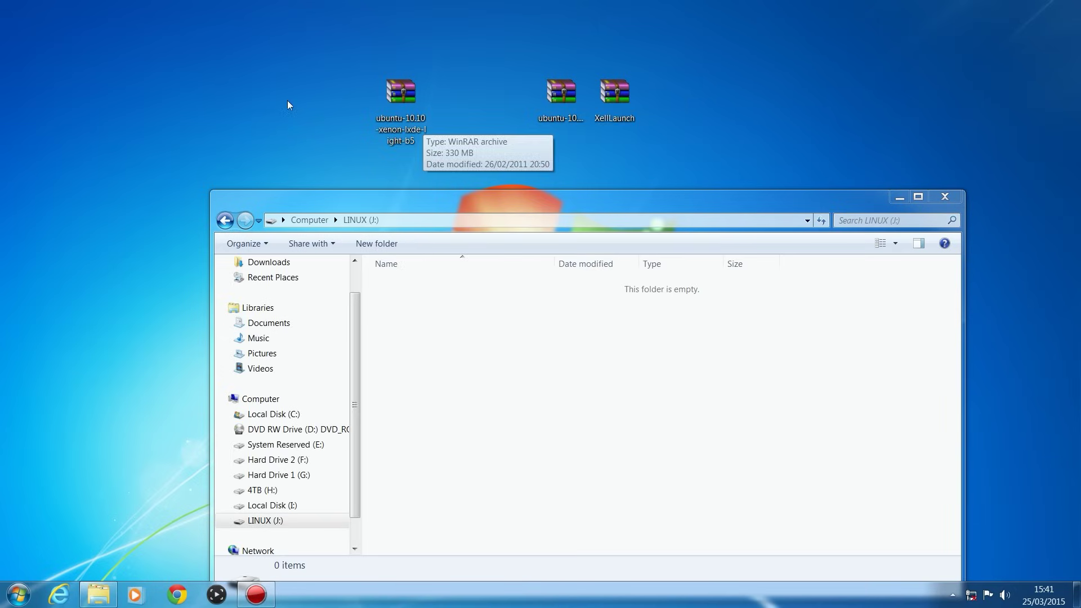
# - Extract the casper folder and the vmlinux file from the Ubuntu ISO to the LINUX (J:) drive, and close the archive
pyautogui.doubleClick(395, 96)
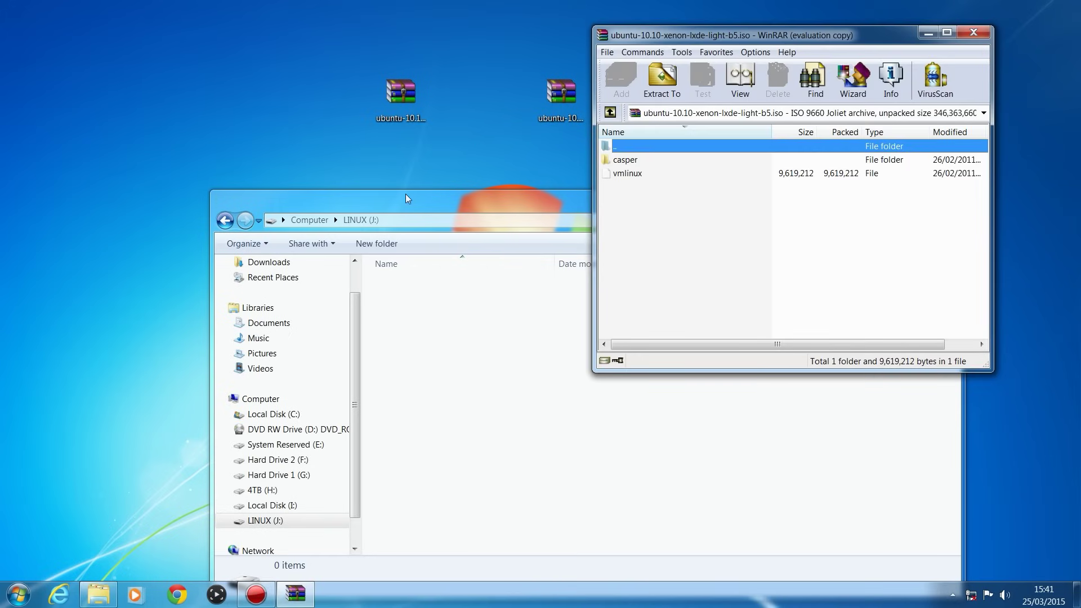
pyautogui.click(888, 148)
pyautogui.moveTo(622, 192); pyautogui.dragTo(477, 369)
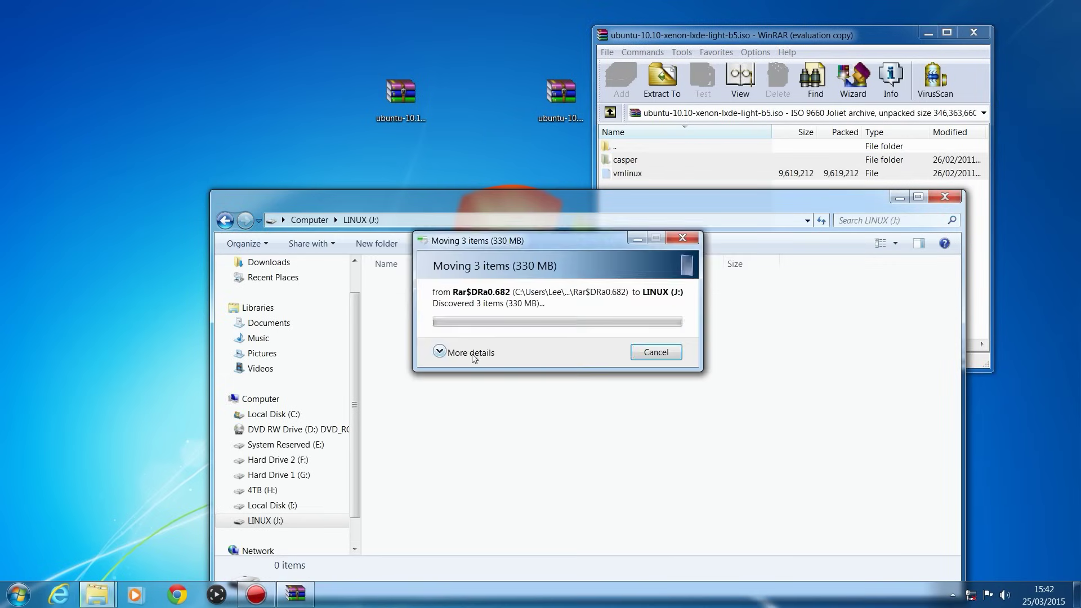
pyautogui.click(484, 359)
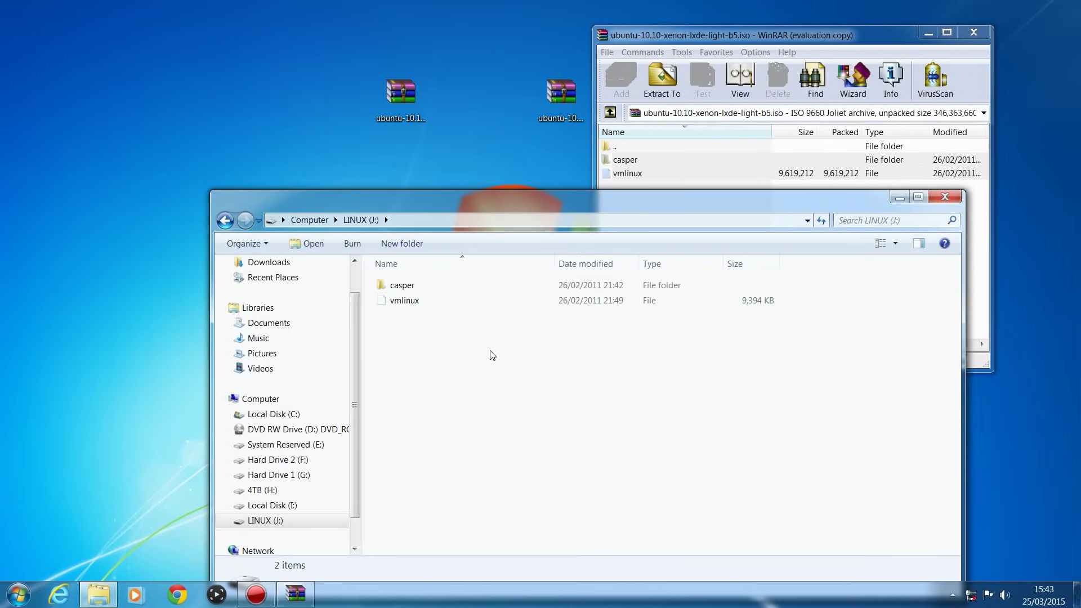
pyautogui.click(981, 33)
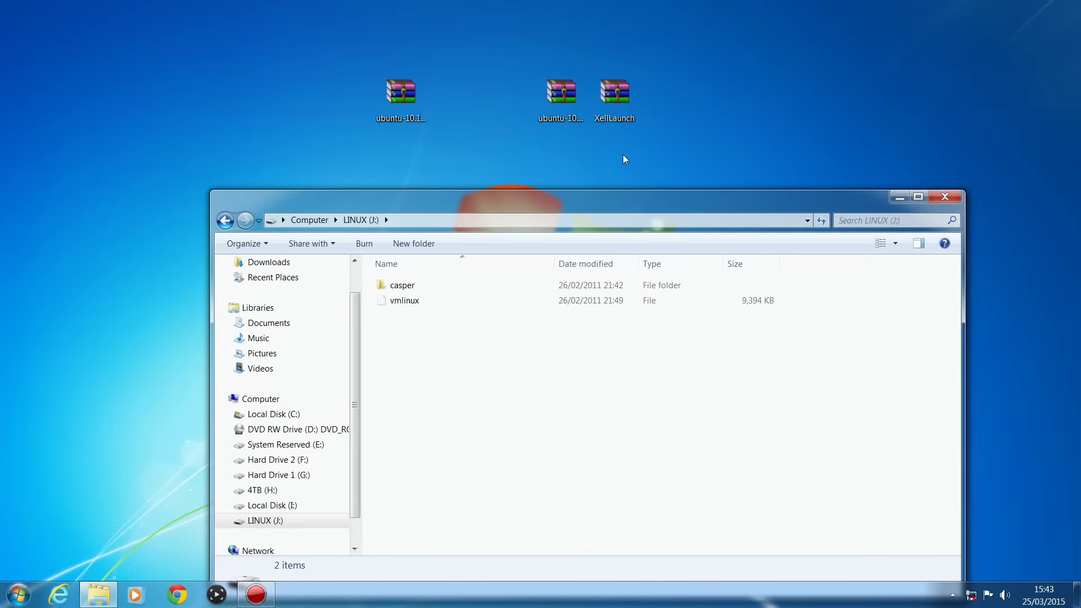
pyautogui.moveTo(623, 197); pyautogui.dragTo(556, 165)
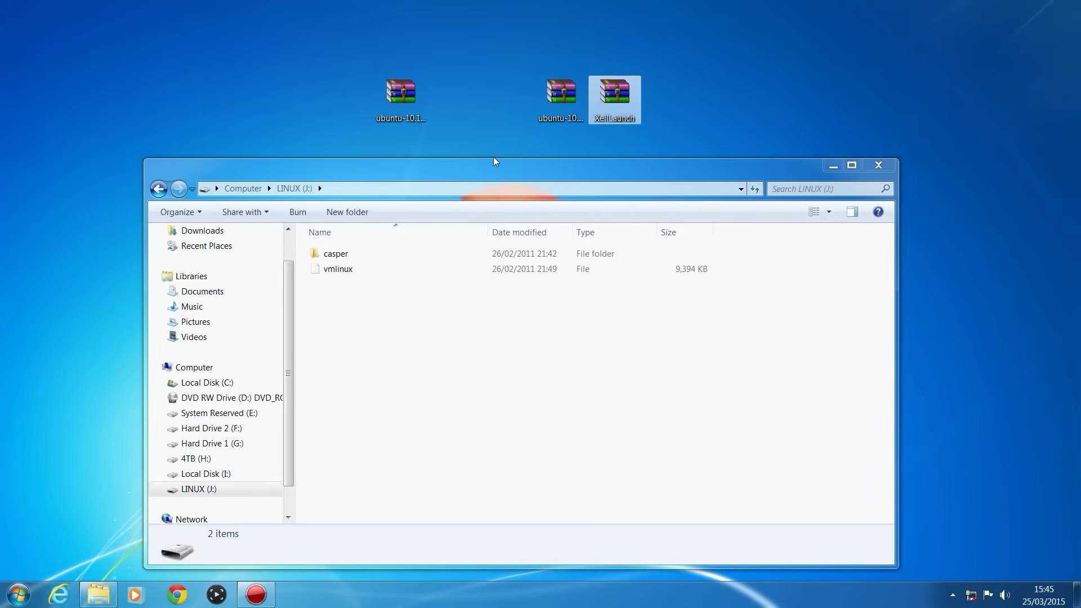
pyautogui.moveTo(488, 162)
pyautogui.mouseDown()
pyautogui.moveTo(492, 146)
pyautogui.moveTo(497, 161)
pyautogui.mouseUp()
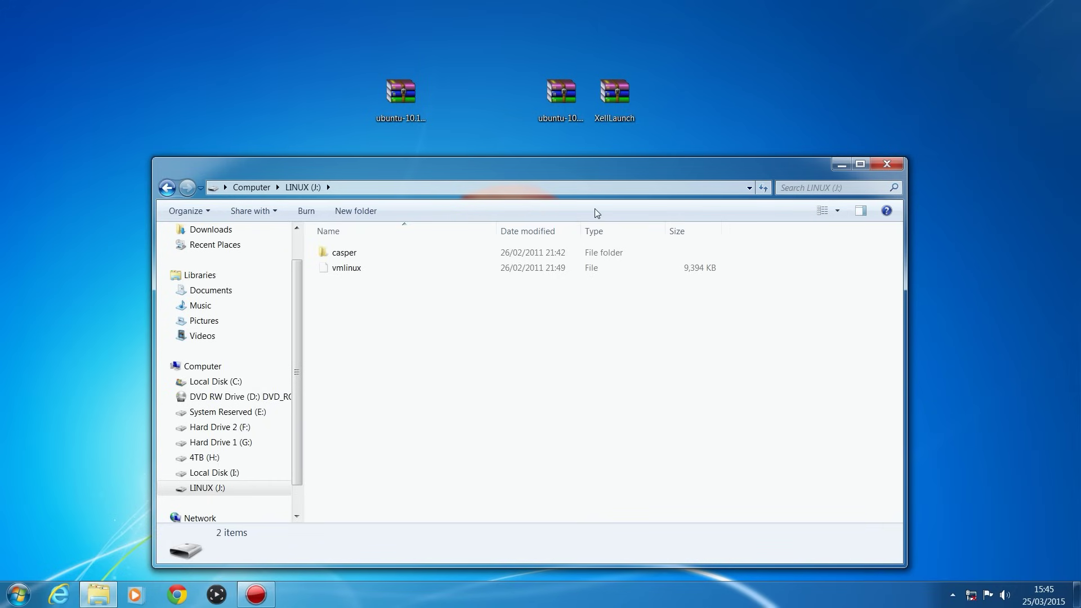
pyautogui.click(625, 105)
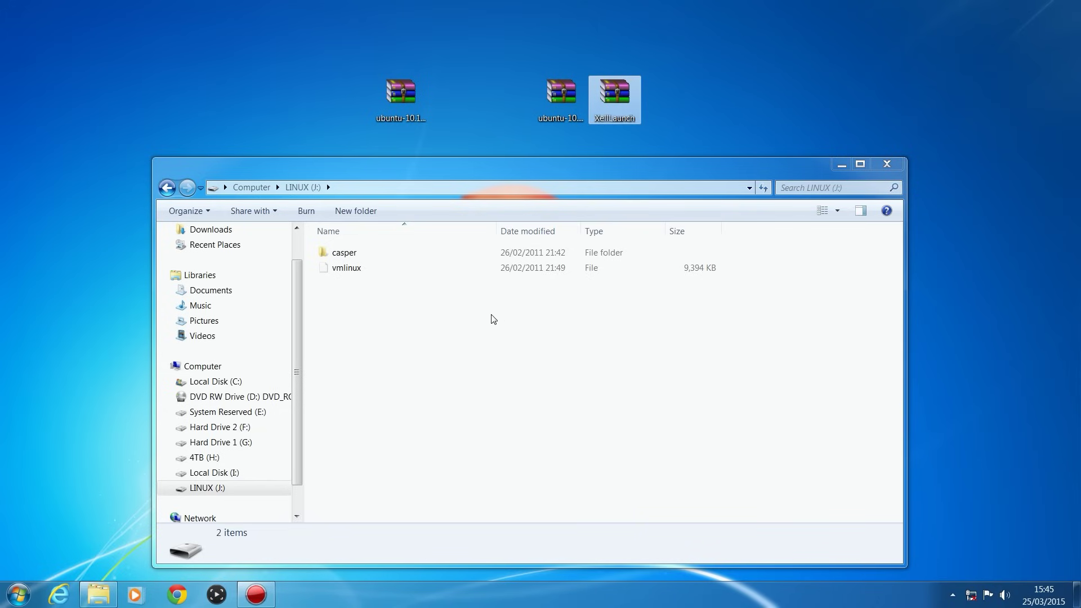
pyautogui.moveTo(567, 157)
pyautogui.mouseDown()
pyautogui.moveTo(563, 168)
pyautogui.moveTo(565, 148)
pyautogui.mouseUp()
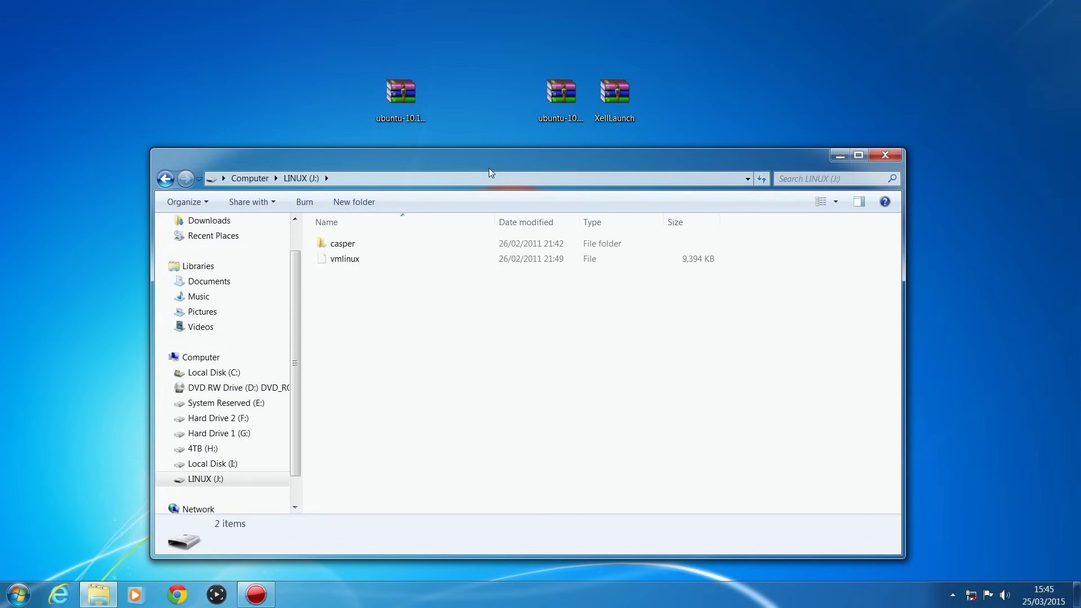
pyautogui.moveTo(541, 161)
pyautogui.mouseDown()
pyautogui.moveTo(542, 148)
pyautogui.moveTo(544, 165)
pyautogui.mouseUp()
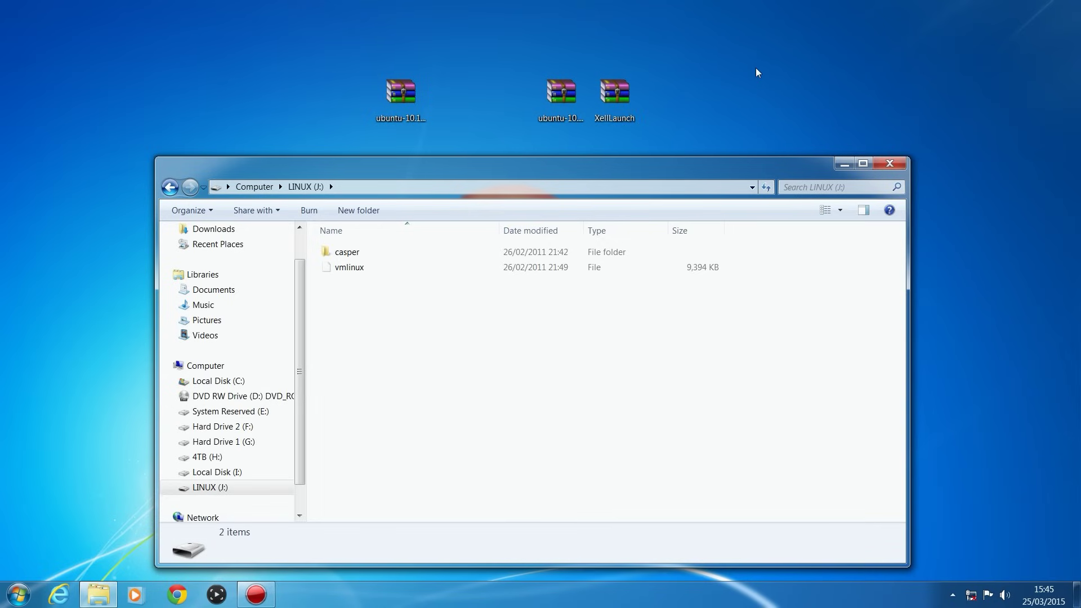
pyautogui.moveTo(704, 58); pyautogui.dragTo(656, 125)
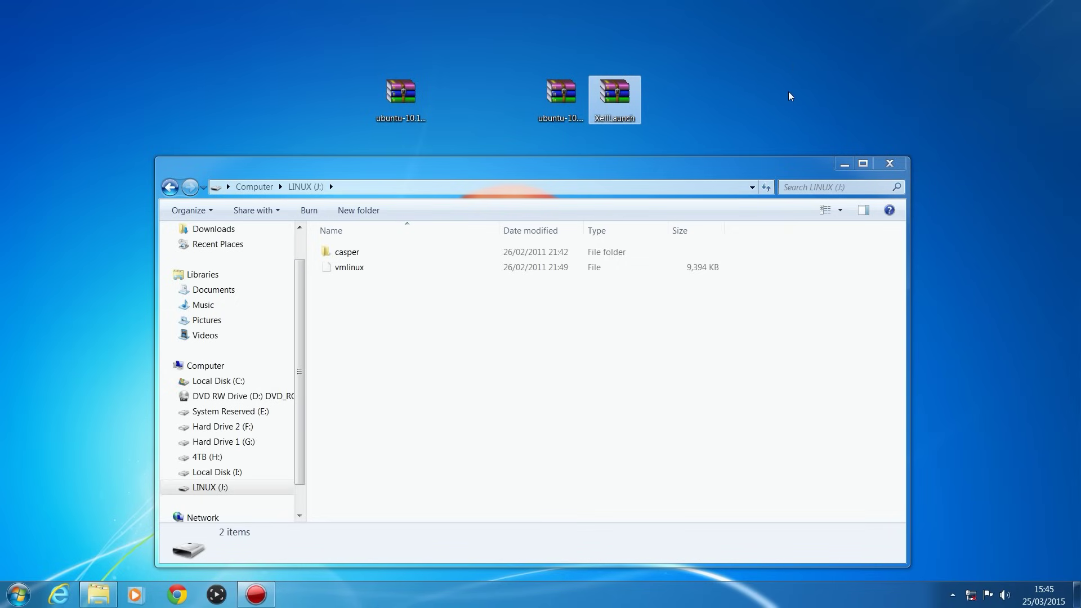
pyautogui.click(612, 175)
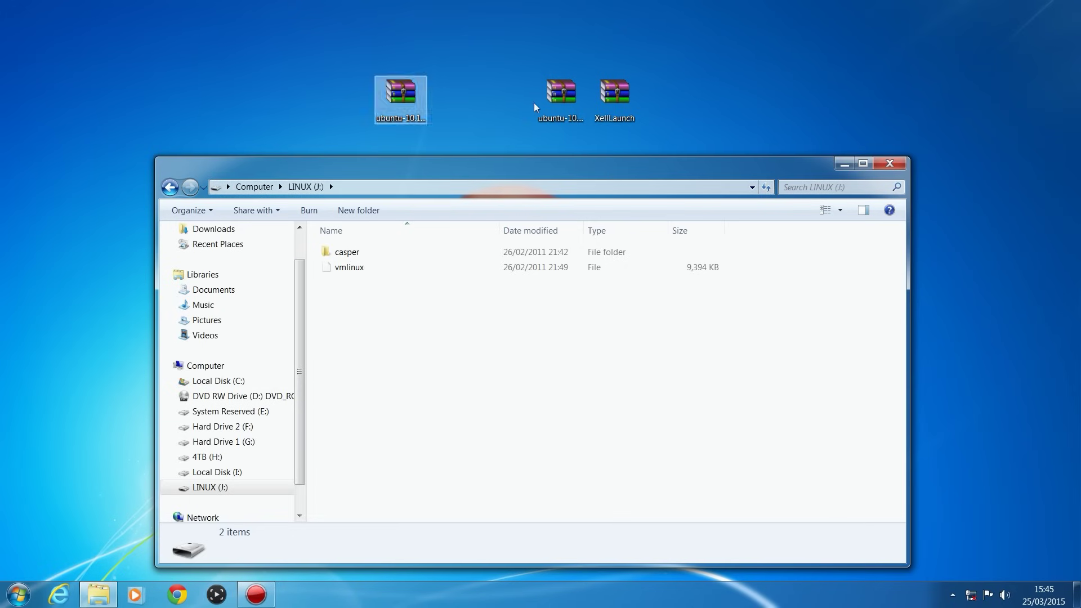
# - Extract default.xex and xell.bin from the XellLaunch archive to the LINUX (J:) drive, and close the archive and the drive window
pyautogui.doubleClick(608, 104)
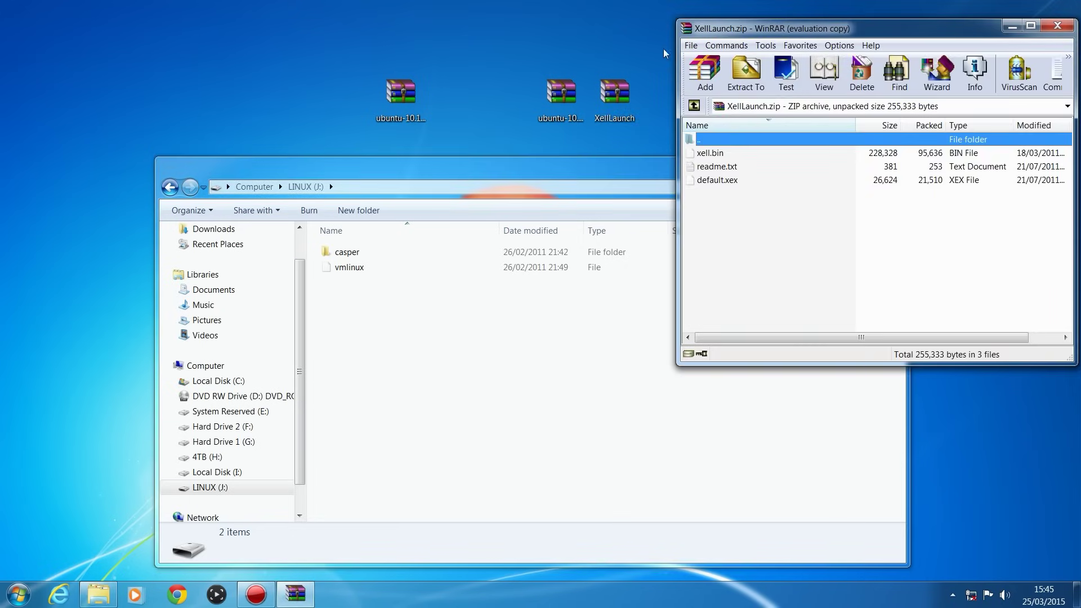
pyautogui.click(972, 138)
pyautogui.click(718, 181)
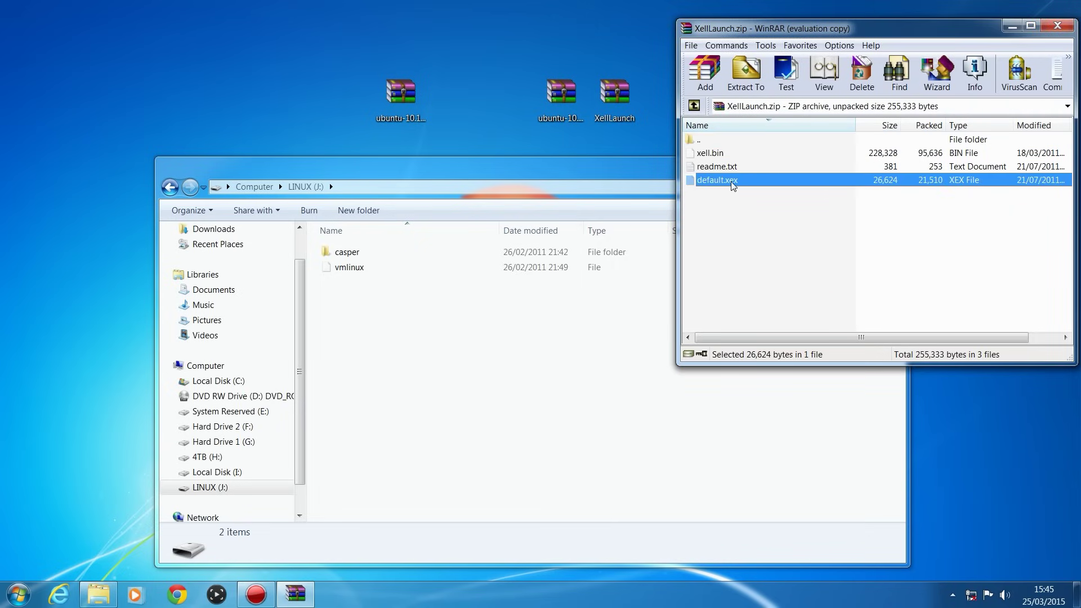
pyautogui.keyDown('ctrl'); pyautogui.click(711, 155); pyautogui.keyUp('ctrl')
pyautogui.moveTo(710, 157); pyautogui.dragTo(366, 398)
pyautogui.moveTo(421, 375); pyautogui.dragTo(640, 153)
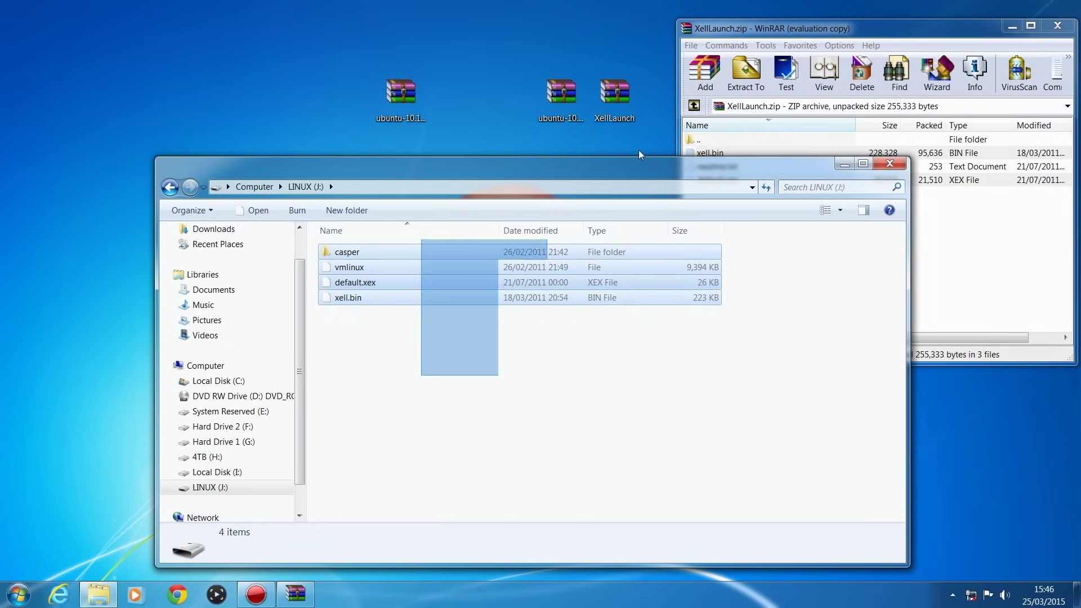
pyautogui.click(1057, 25)
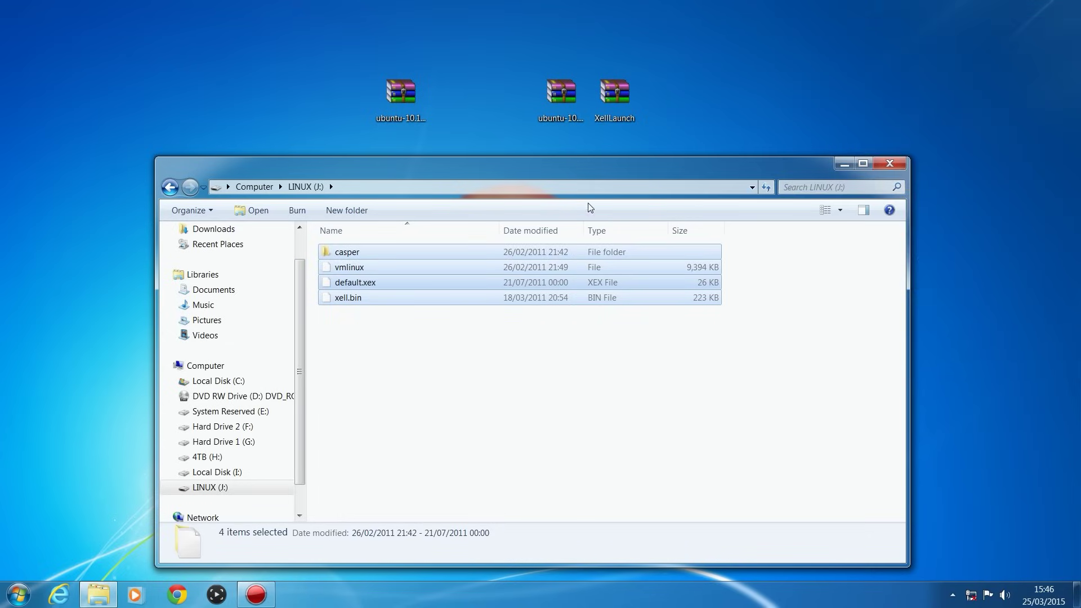
pyautogui.moveTo(578, 168); pyautogui.dragTo(634, 122)
pyautogui.click(477, 324)
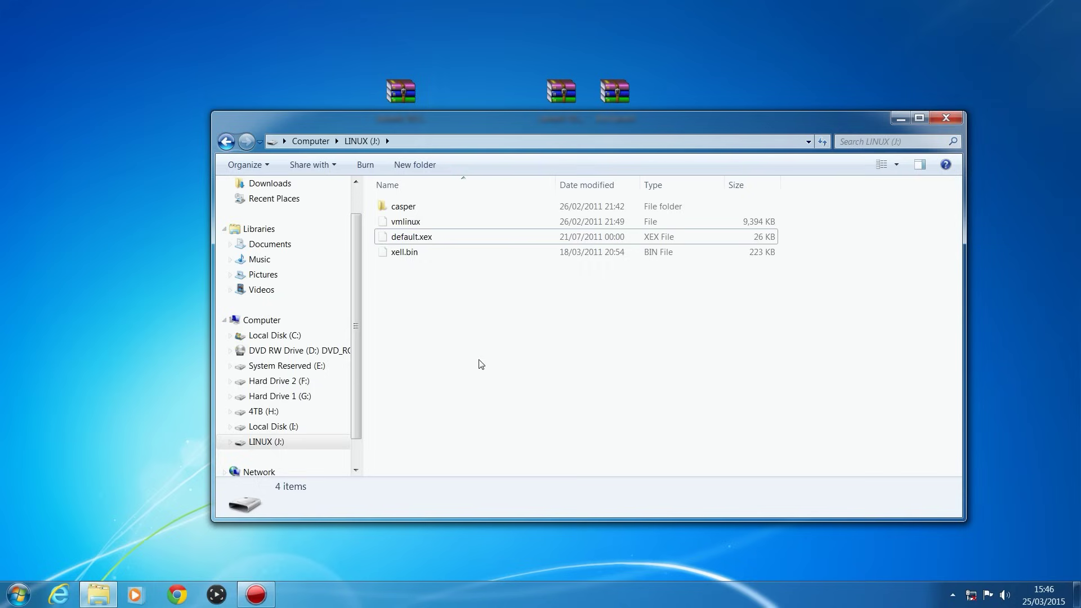
pyautogui.click(956, 119)
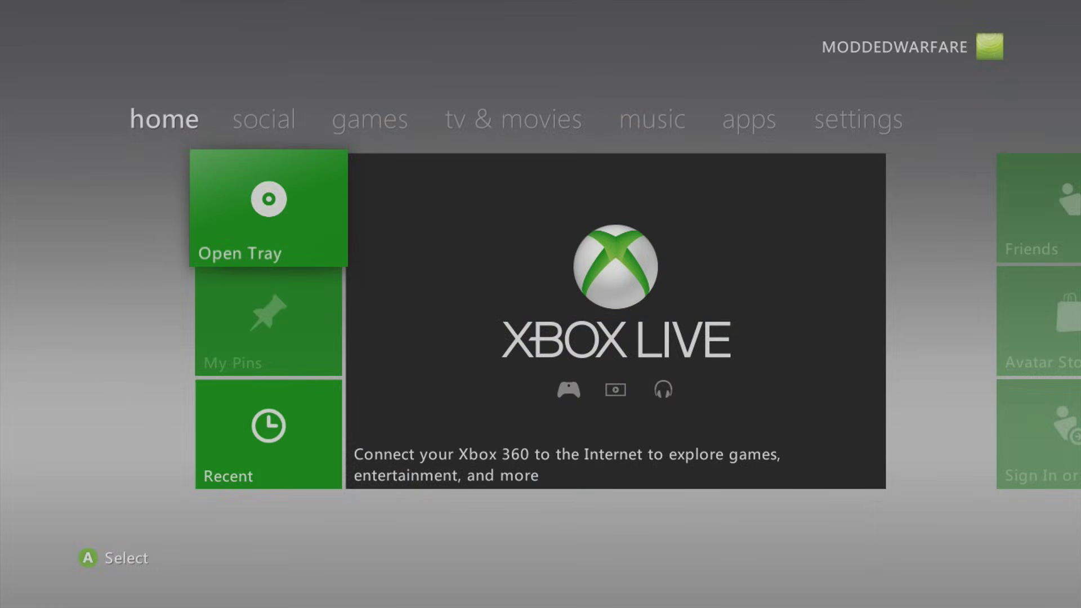
# - Switch to the Xbox 360 dashboard and open the System Settings
pyautogui.press('Right')
pyautogui.press('Left')
pyautogui.press('Right')
pyautogui.press('Right')
pyautogui.press('Right')
pyautogui.press('Right')
pyautogui.press('Right')
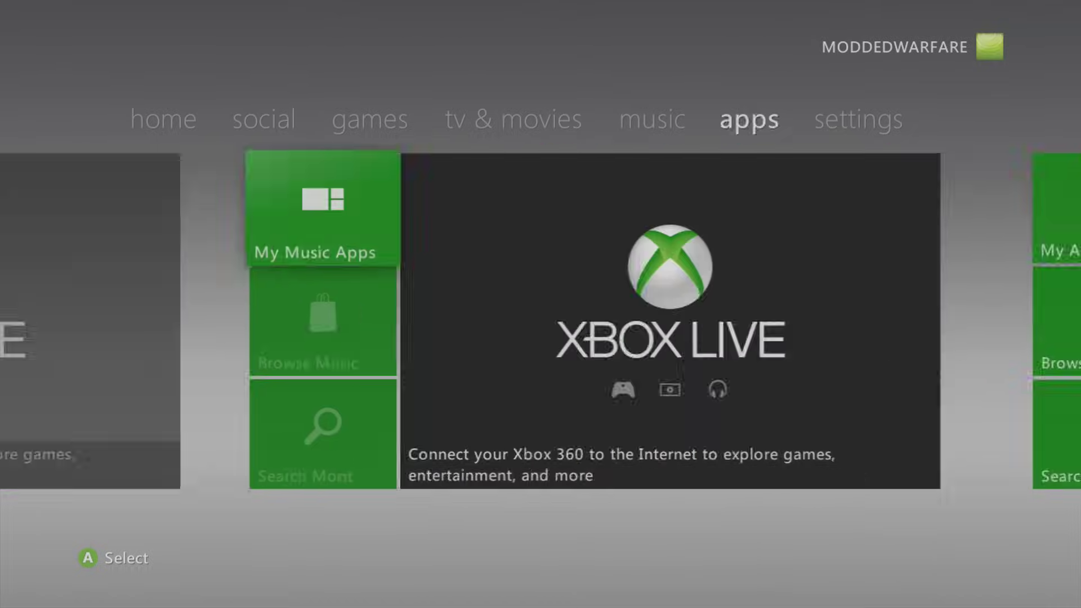
pyautogui.press('Right')
pyautogui.press('Return')
# - Open the wired network's configuration in Network Settings to view its basic IP and DNS settings
pyautogui.press('Down')
pyautogui.press('Down')
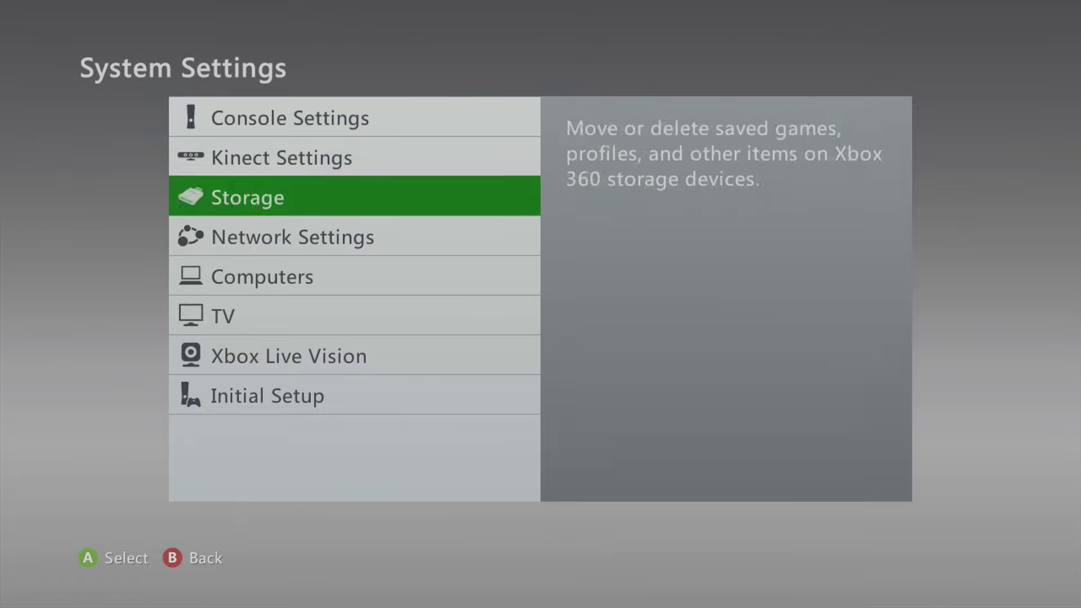
pyautogui.press('Down')
pyautogui.press('Return')
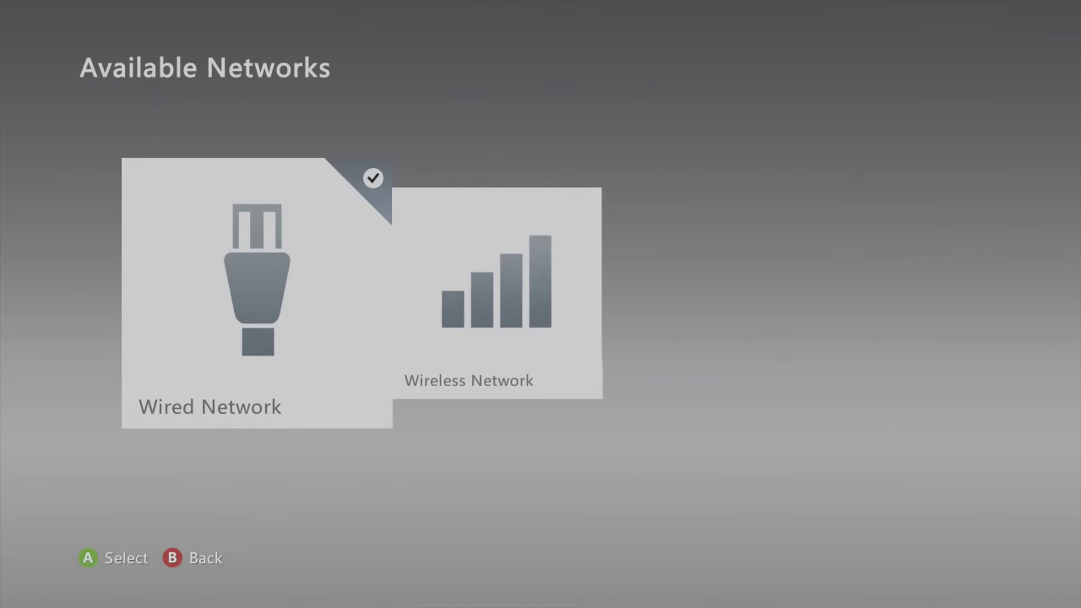
pyautogui.press('Return')
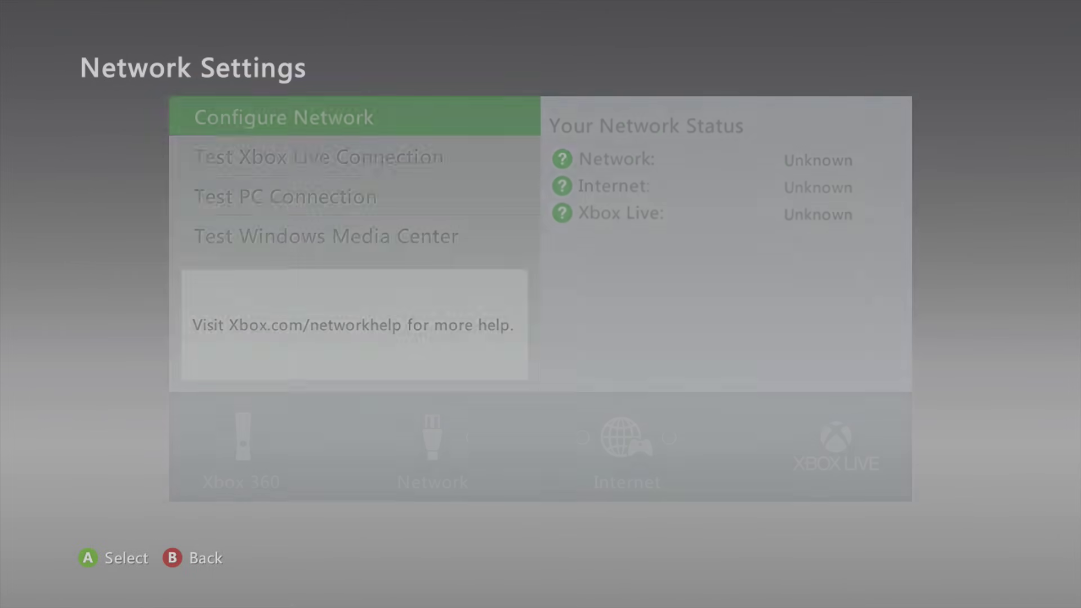
pyautogui.press('Return')
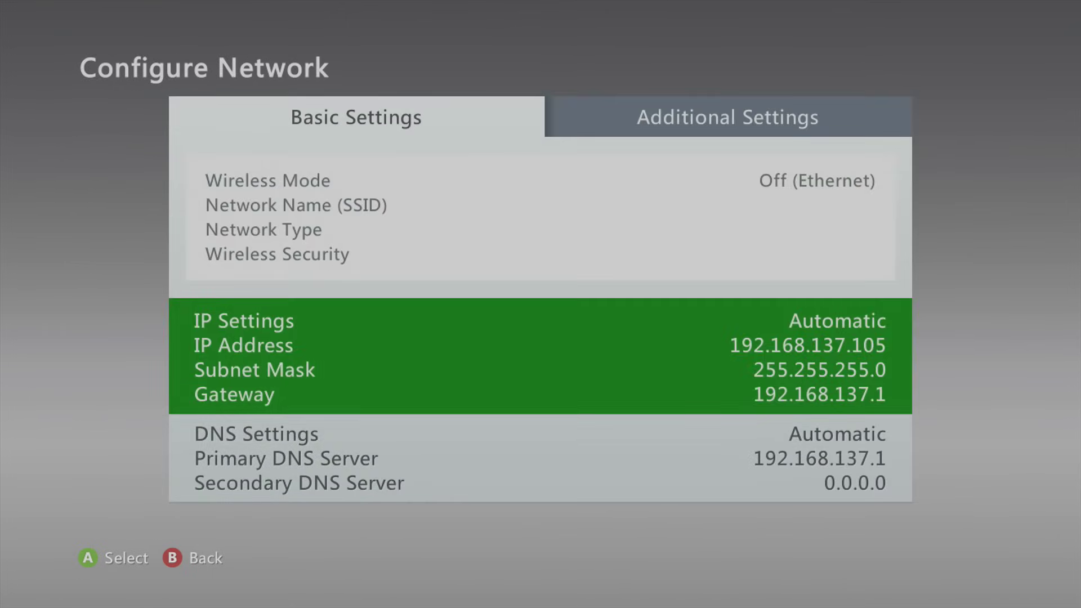
# - Leave the network configuration and Network Settings and return to the Xbox 360 dashboard's settings page
pyautogui.press('Escape')
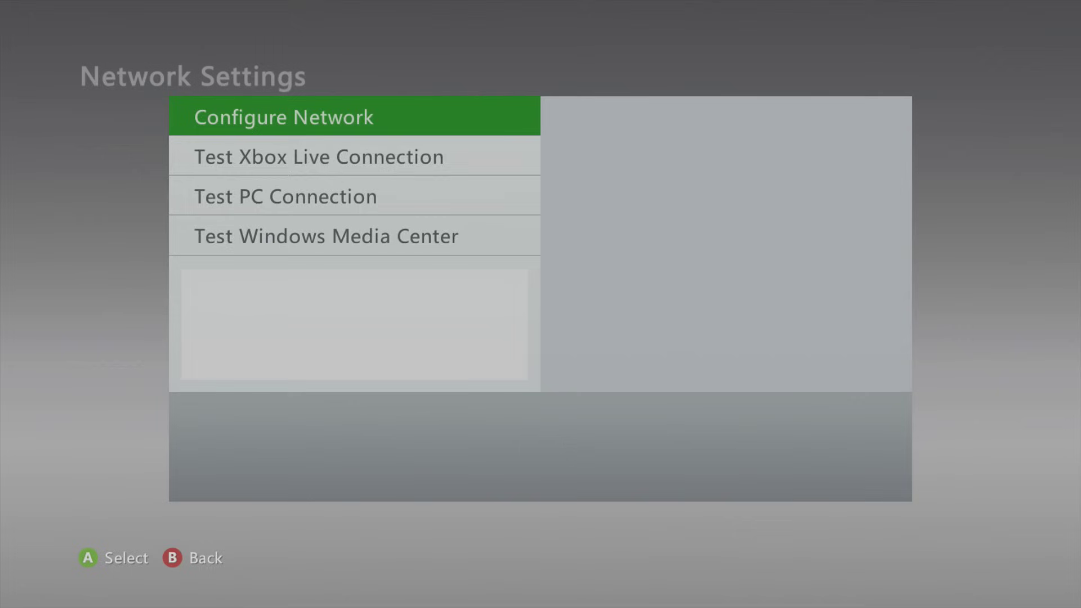
pyautogui.press('Down')
pyautogui.press('Down')
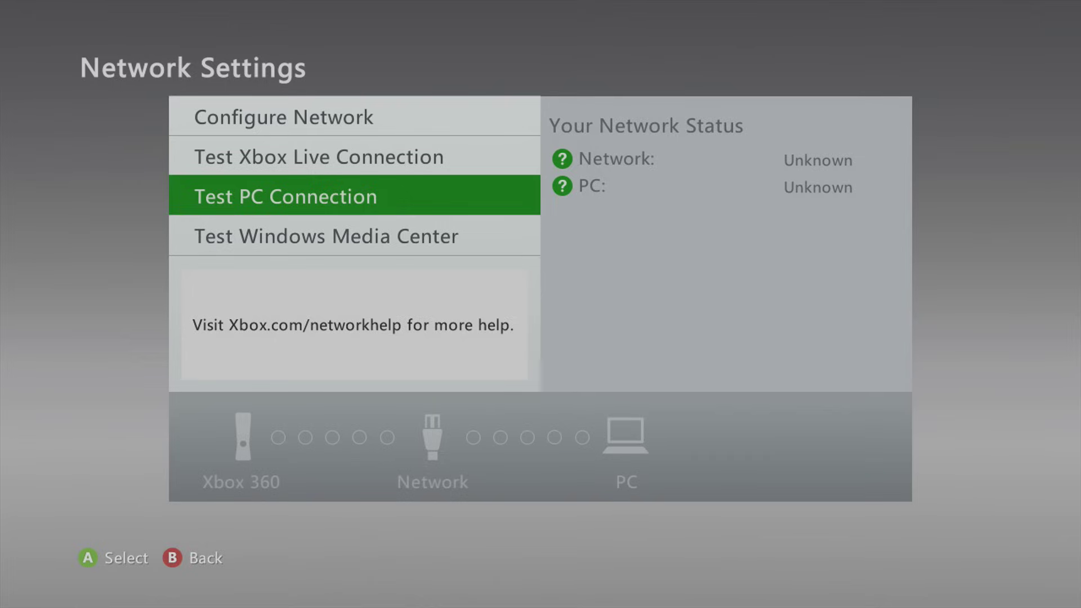
pyautogui.press('Down')
pyautogui.press('Up')
pyautogui.press('Escape')
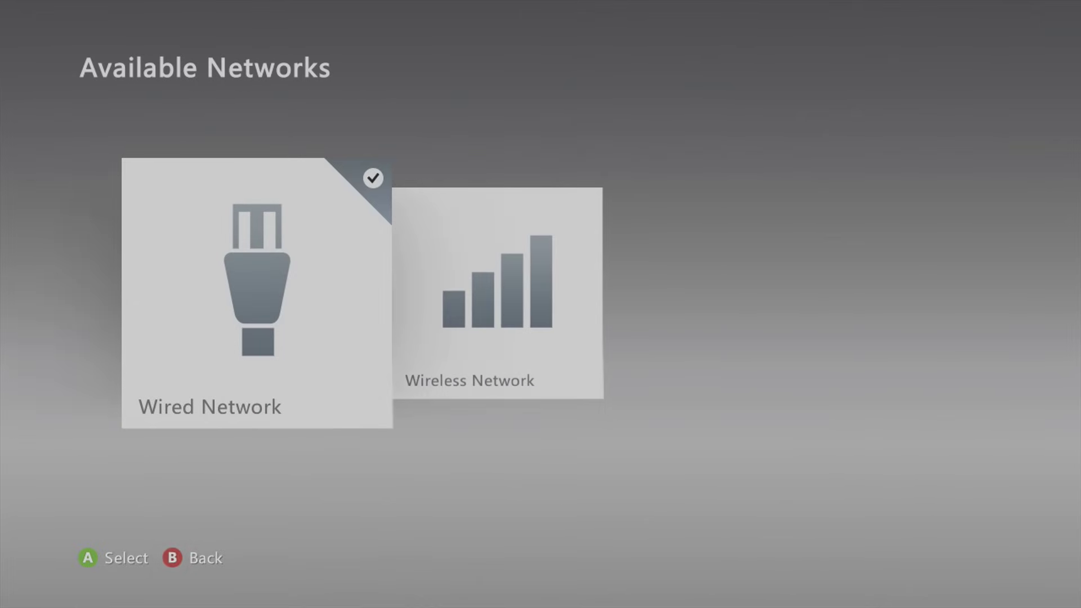
pyautogui.press('Escape')
pyautogui.press('Escape')
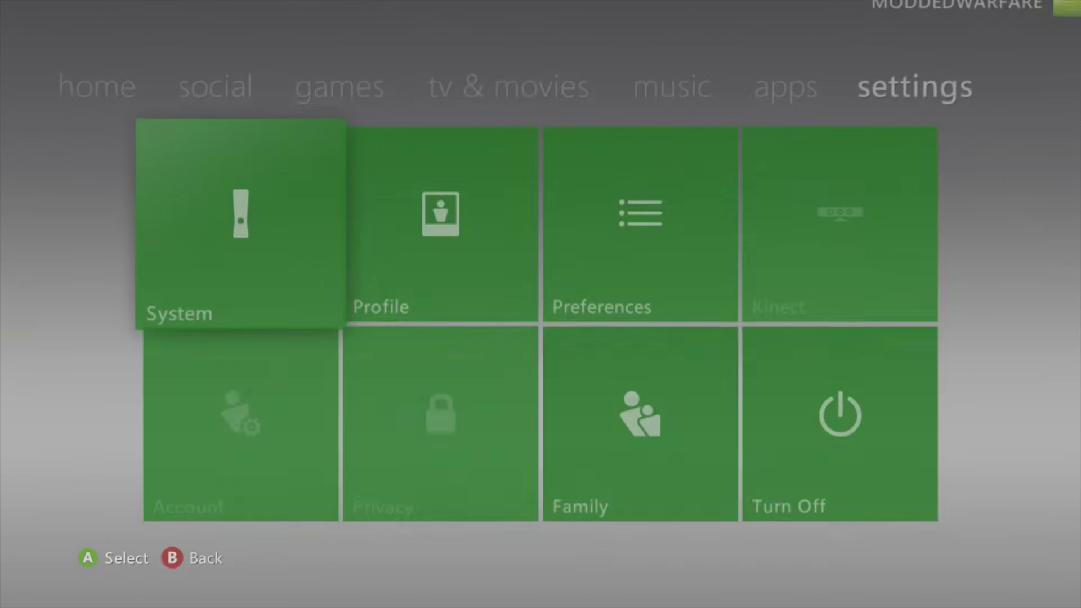
# - Go to the dashboard's games section and open My Games
pyautogui.press('Right')
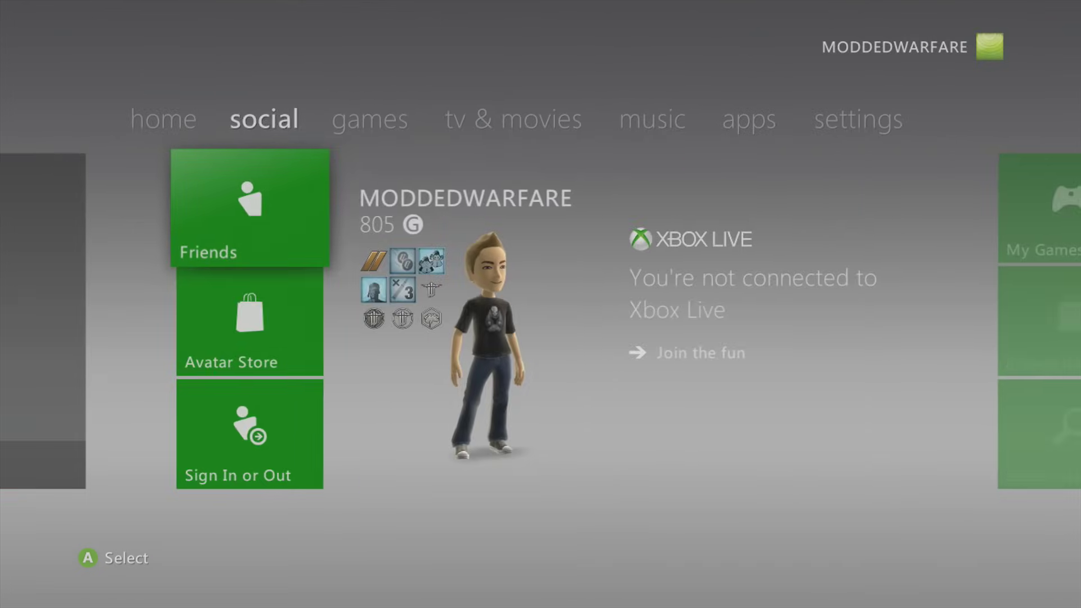
pyautogui.press('Left')
pyautogui.press('Right')
pyautogui.press('Right')
pyautogui.press('Return')
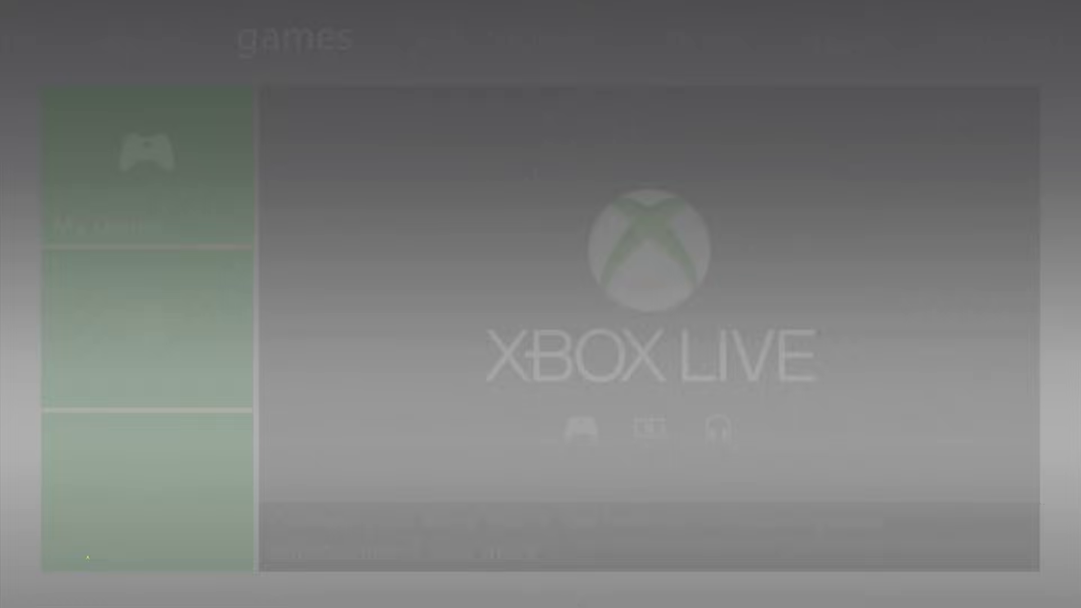
# - Find the homebrew file browser among the installed games and launch it
pyautogui.press('Right')
pyautogui.press('Right')
pyautogui.press('Right')
pyautogui.press('Right')
pyautogui.press('Right')
pyautogui.press('Right')
pyautogui.press('Right')
pyautogui.press('Right')
pyautogui.press('Right')
pyautogui.press('Right')
pyautogui.press('Right')
pyautogui.press('Right')
pyautogui.press('Right')
pyautogui.press('Right')
pyautogui.press('Return')
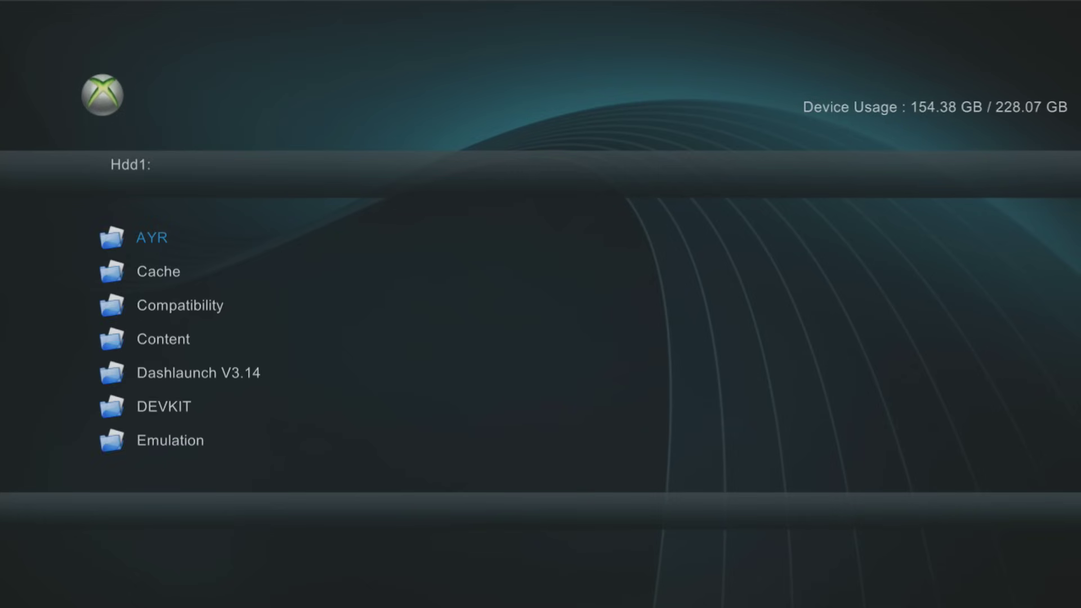
# - Switch the file browser to the Usb0: device and launch default.xex to boot Linux
pyautogui.press('Right')
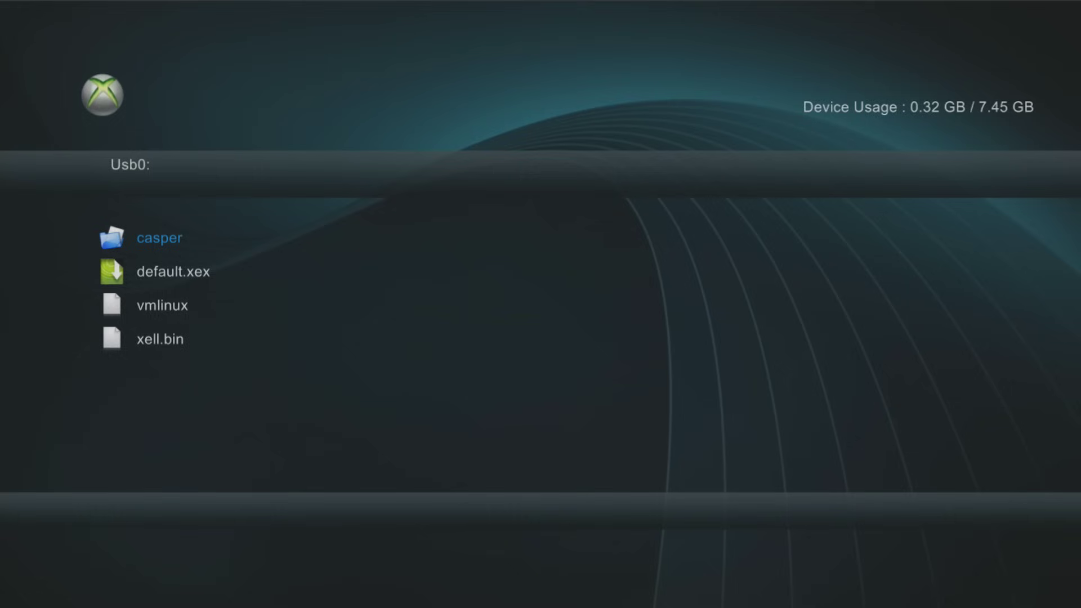
pyautogui.press('Tab')
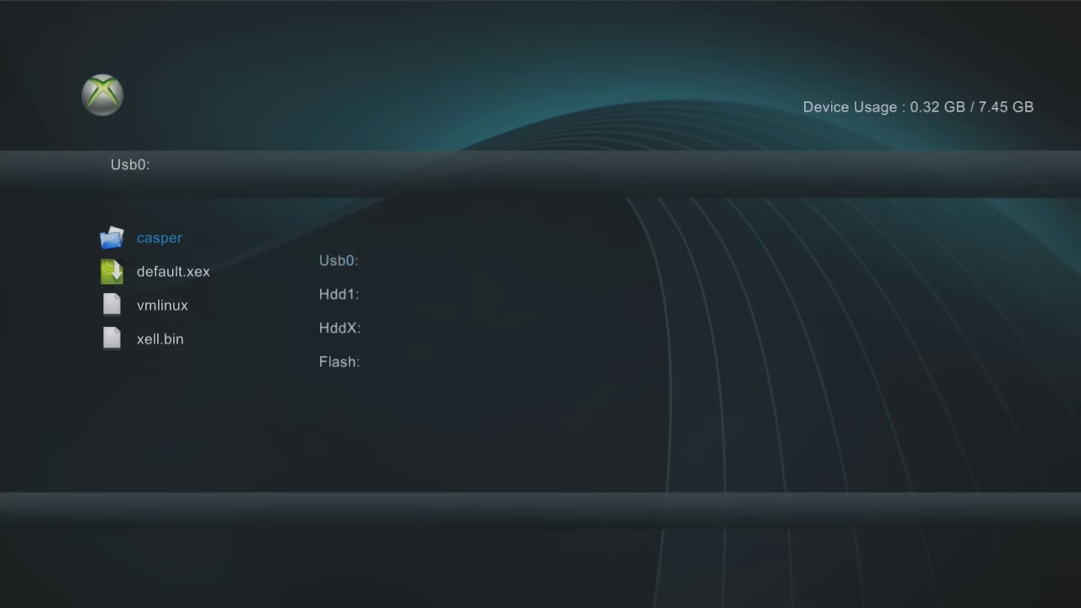
pyautogui.press('Down')
pyautogui.press('Up')
pyautogui.press('Return')
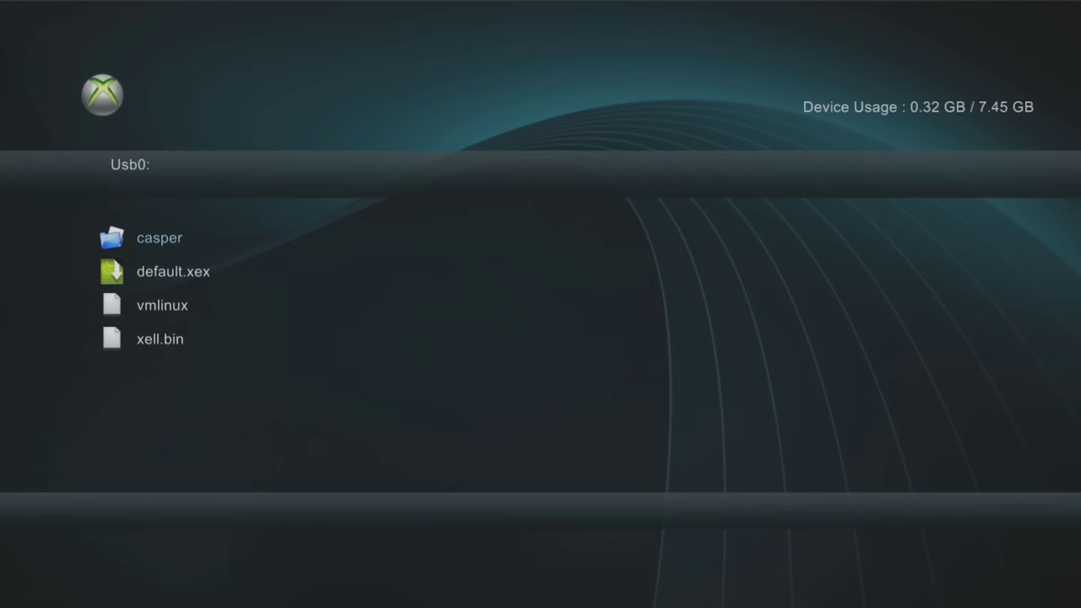
pyautogui.press('Down')
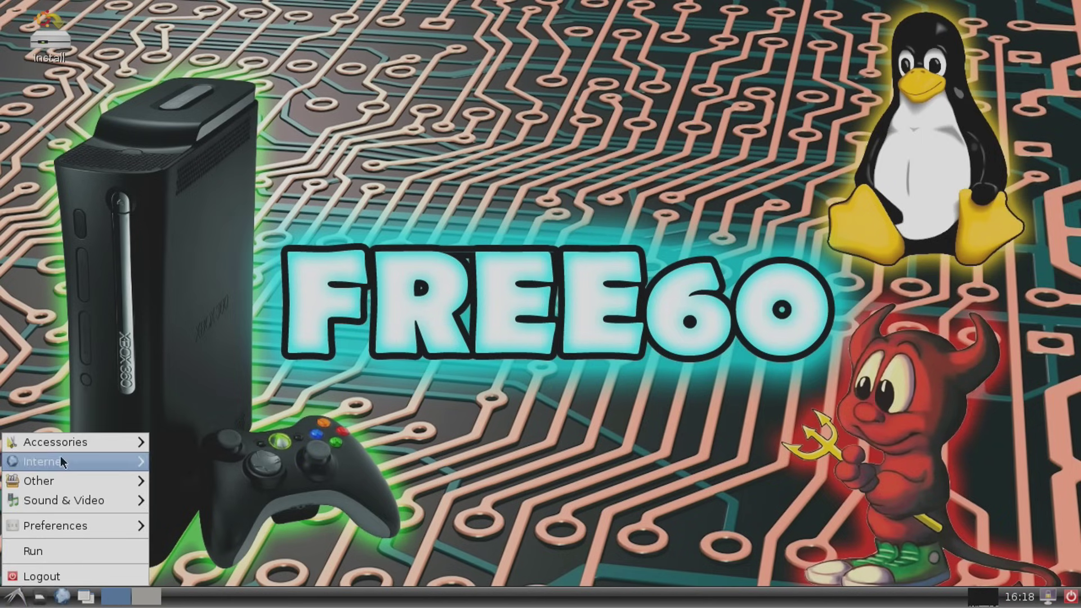
# - Launch File Manager from the Accessories on the Linux desktop and view the Desktop folder's contents
pyautogui.moveTo(88, 449)
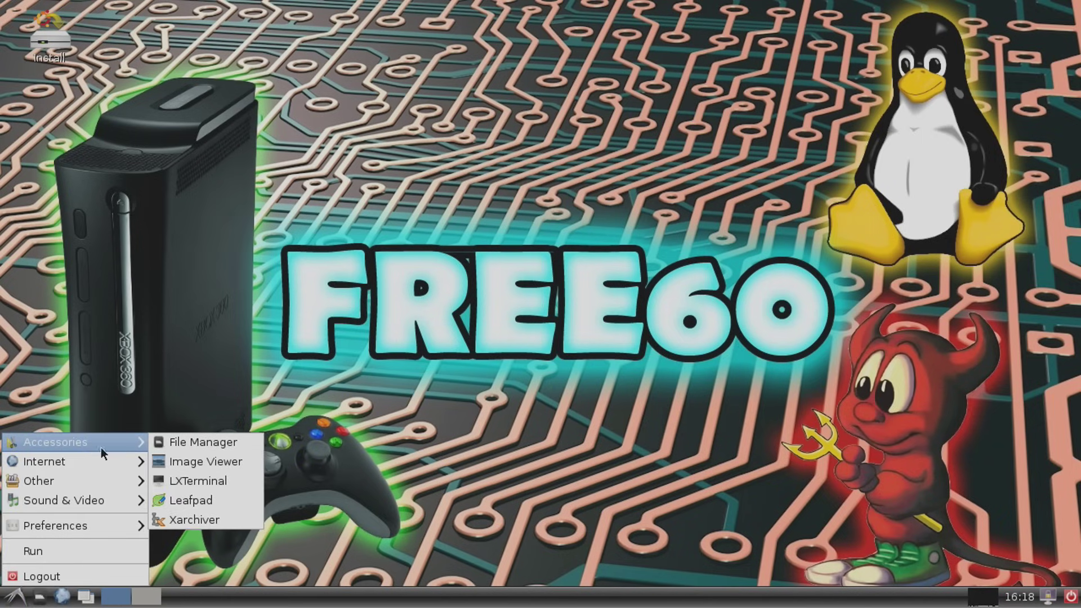
pyautogui.click(181, 451)
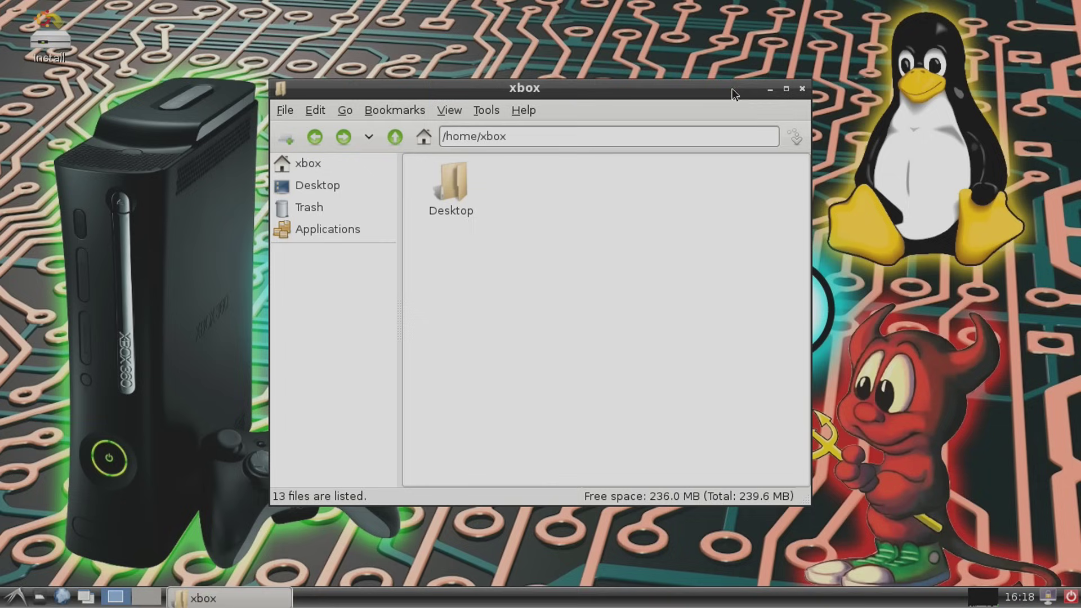
pyautogui.doubleClick(455, 197)
pyautogui.click(446, 197)
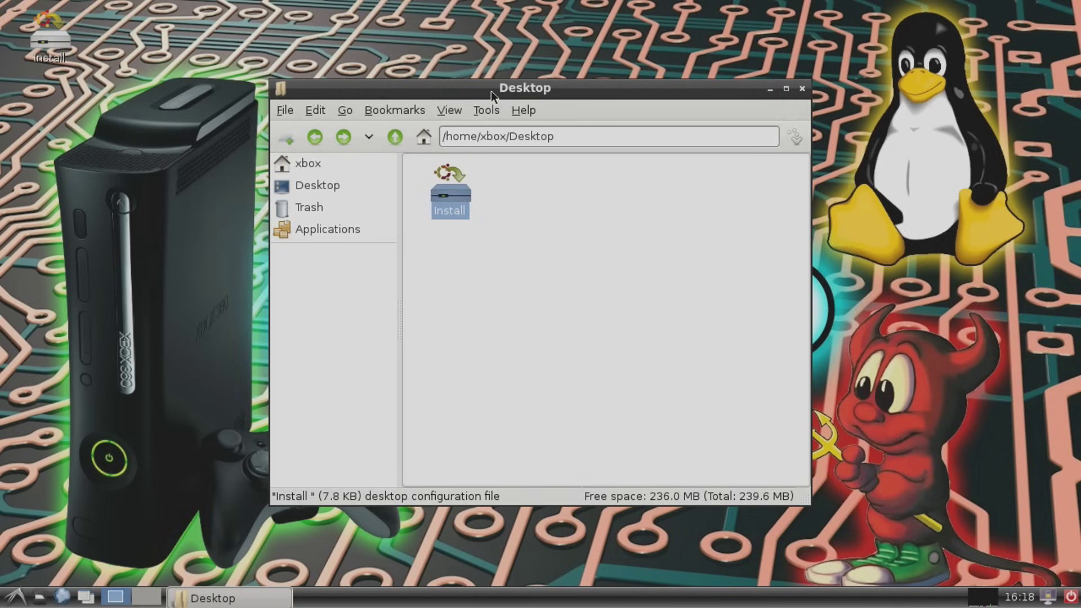
pyautogui.moveTo(491, 91); pyautogui.dragTo(511, 85)
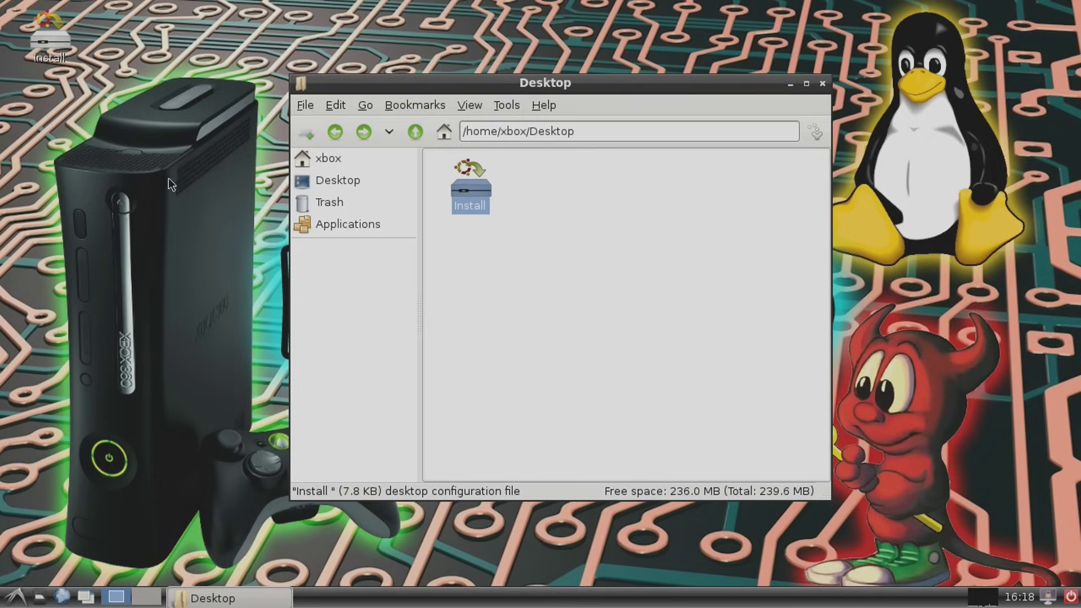
# - Show the Applications location in the file manager and shift its window slightly on the desktop
pyautogui.click(539, 293)
pyautogui.moveTo(511, 270); pyautogui.dragTo(427, 150)
pyautogui.click(339, 223)
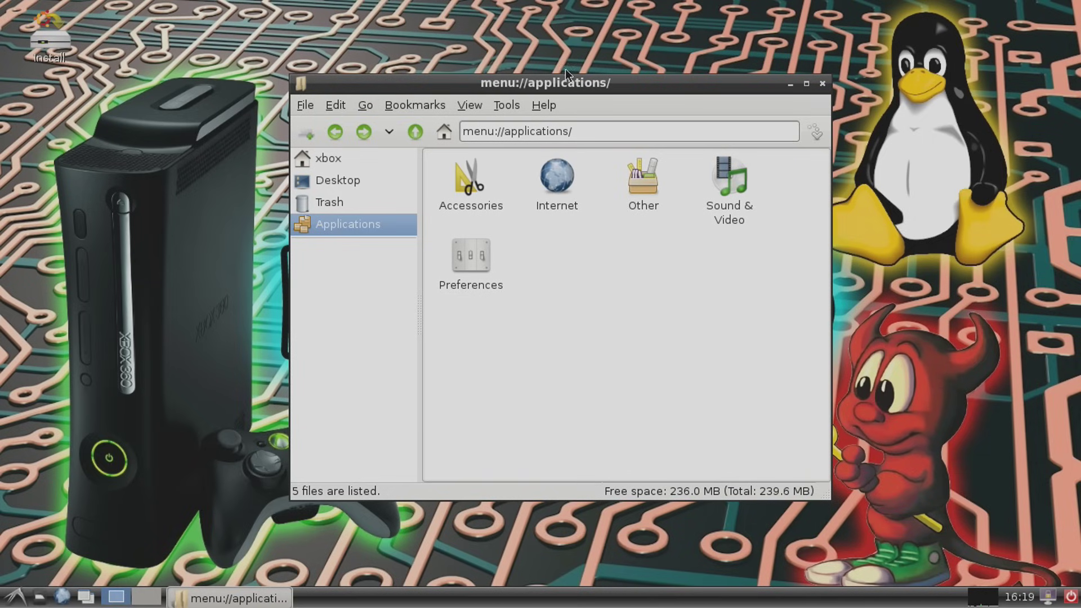
pyautogui.moveTo(547, 87); pyautogui.dragTo(559, 67)
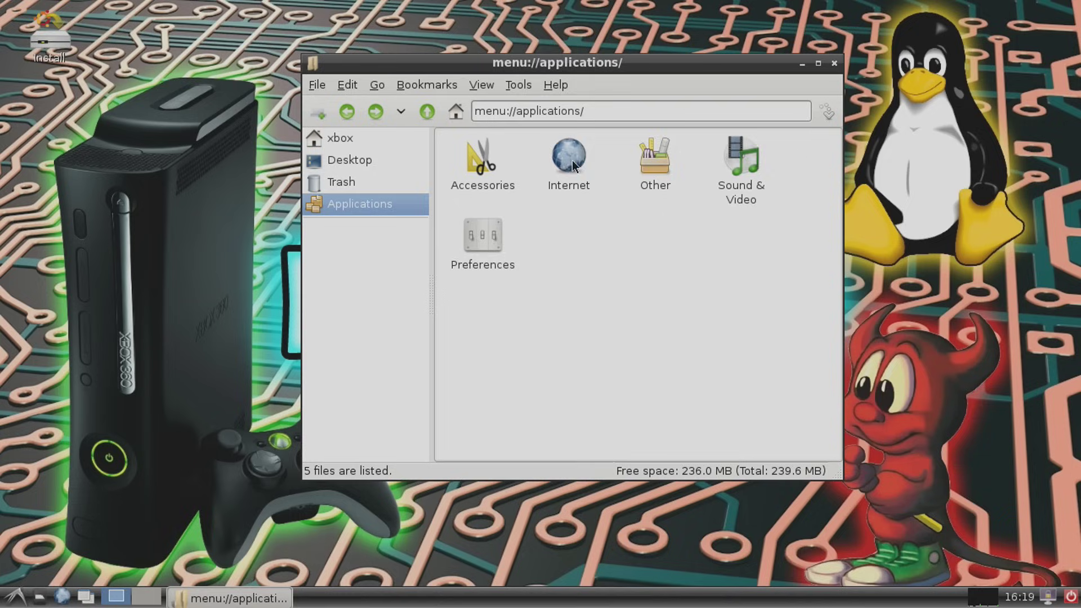
# - Open the Internet category and launch Firefox Web Browser
pyautogui.doubleClick(573, 165)
pyautogui.click(477, 173)
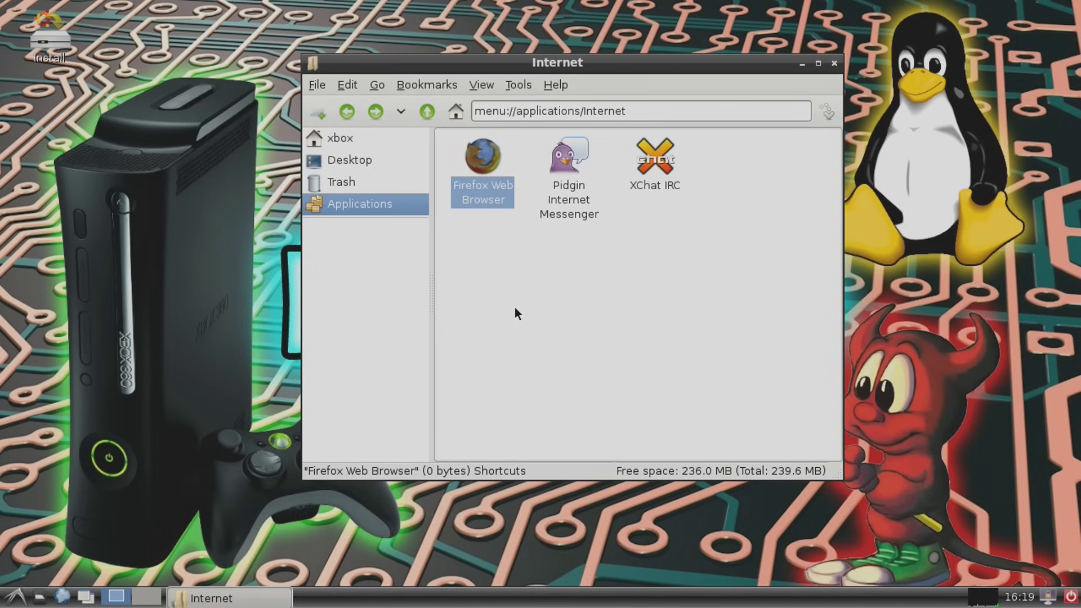
pyautogui.doubleClick(464, 165)
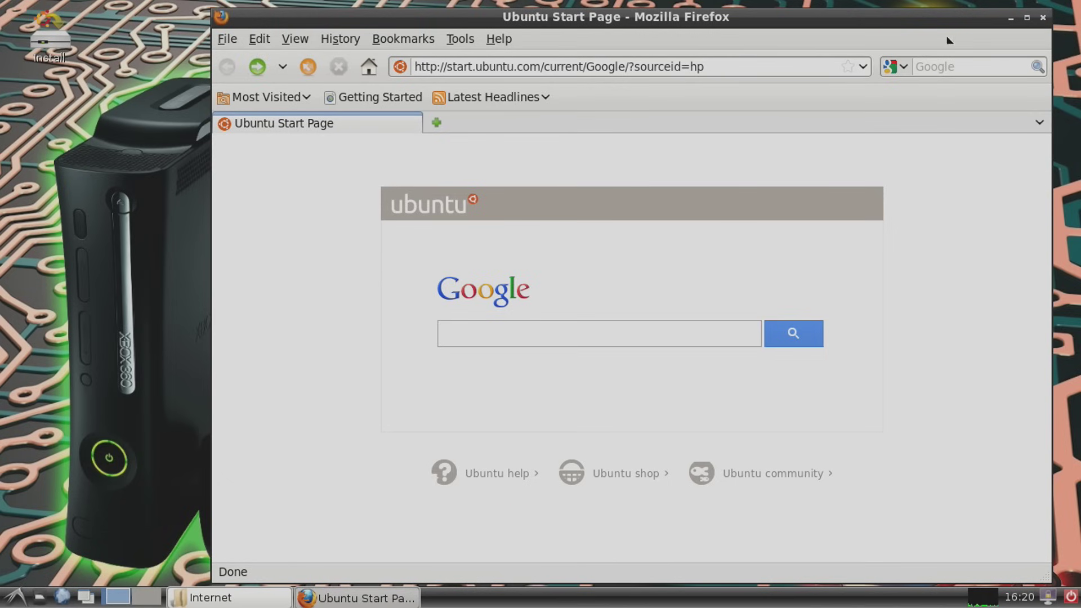
# - Load the website apparitionnet.co.uk in Firefox
pyautogui.click(941, 69)
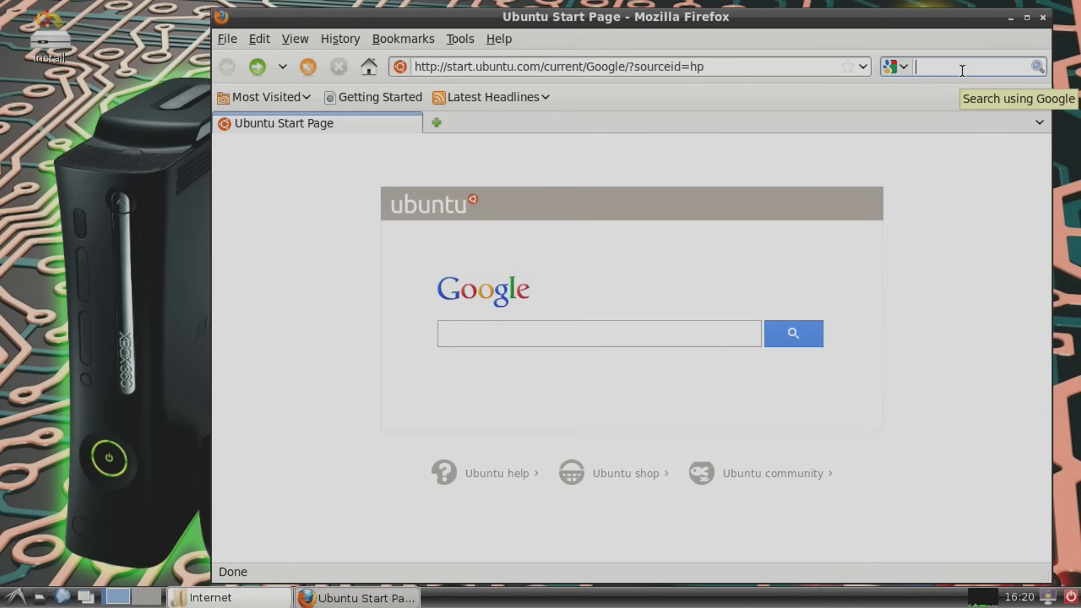
pyautogui.click(738, 67)
pyautogui.press('BackSpace')
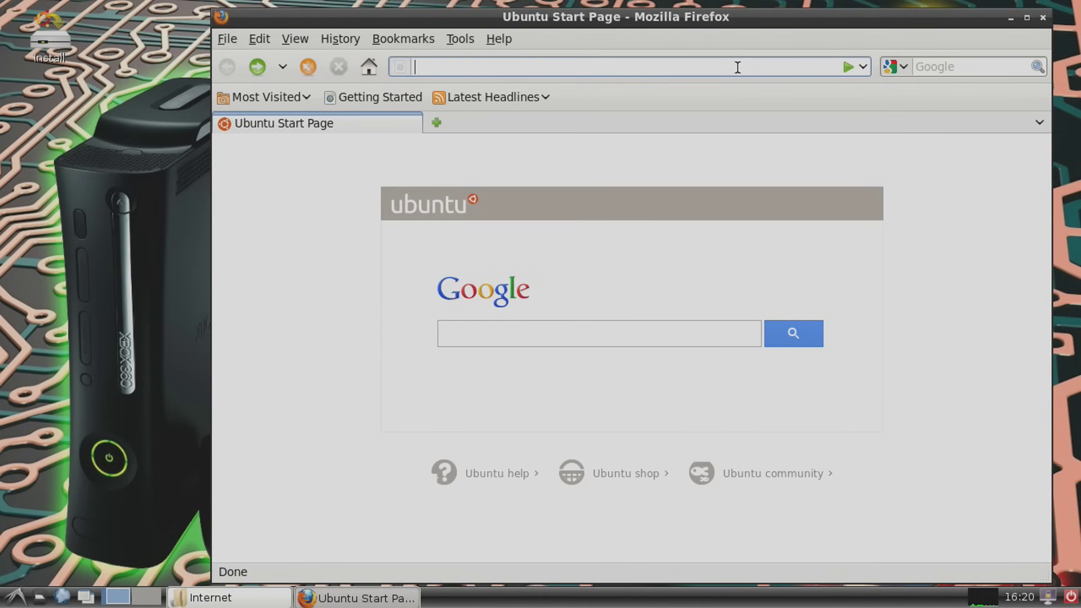
pyautogui.write('apparitionnet')
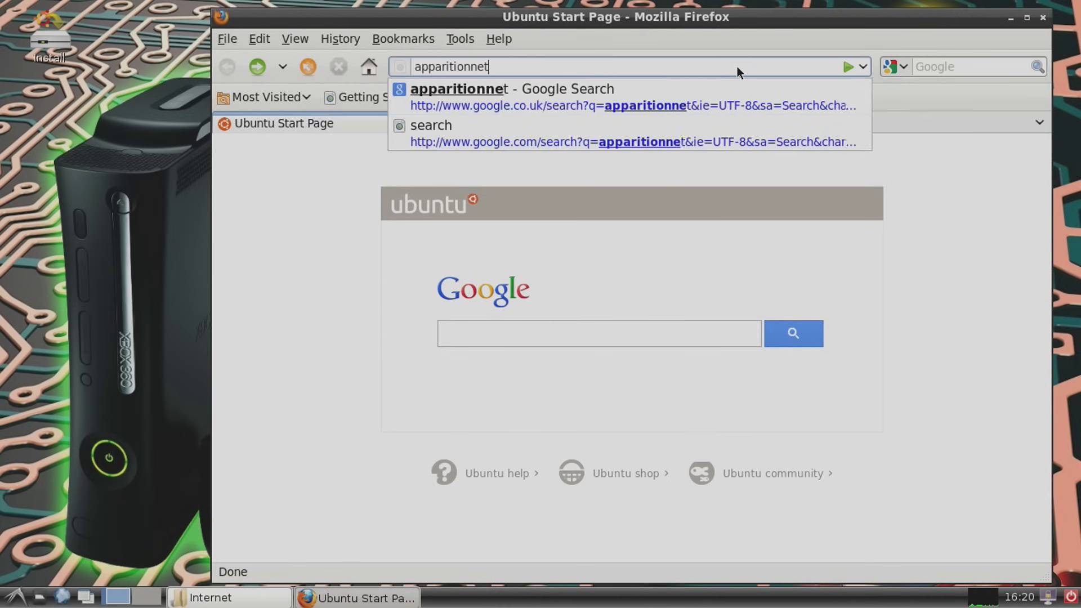
pyautogui.write('.co.uk')
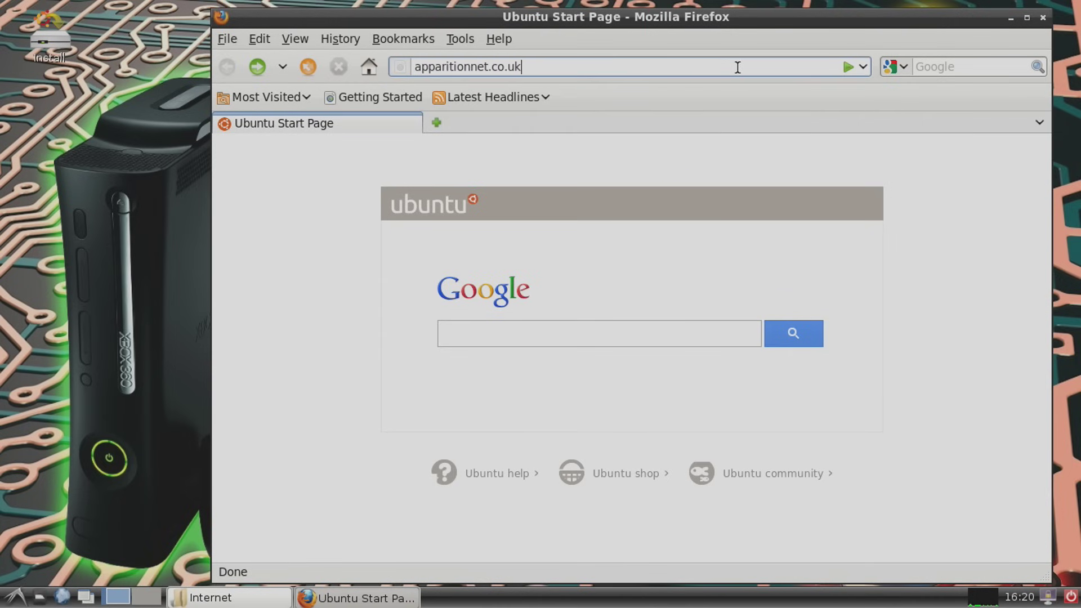
pyautogui.press('Return')
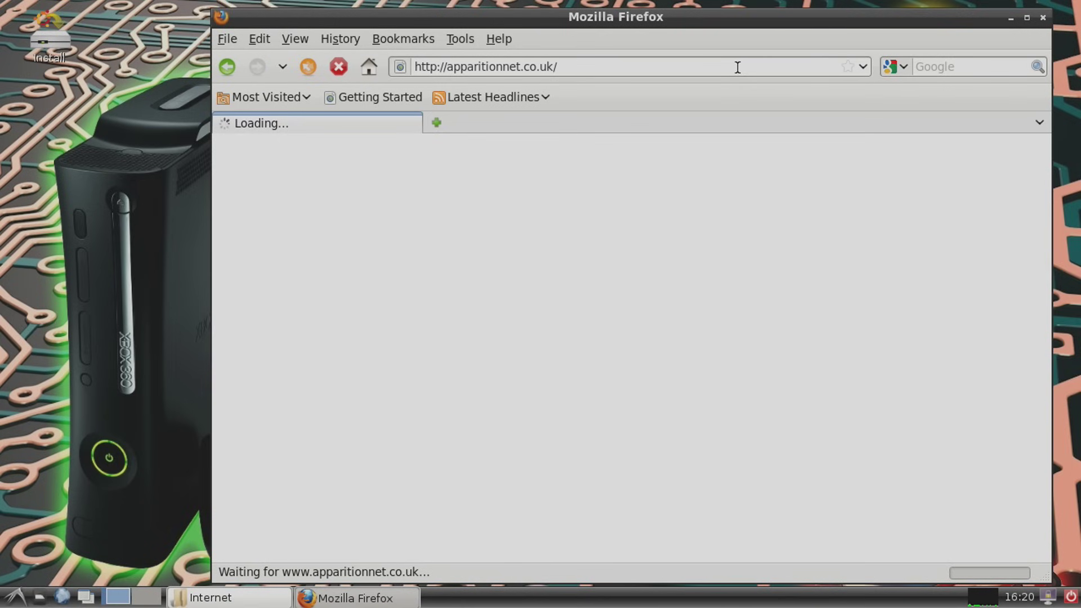
# - Maximize the Firefox window and look through the ApparitionNET2 forum index page
pyautogui.click(1026, 17)
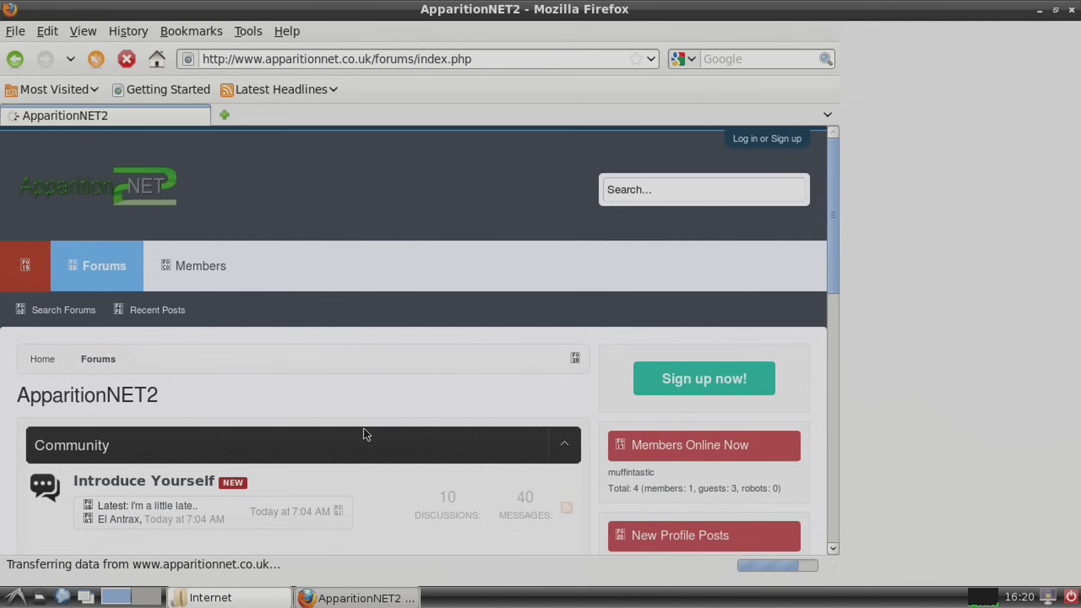
pyautogui.scroll(-5, 289, 360)
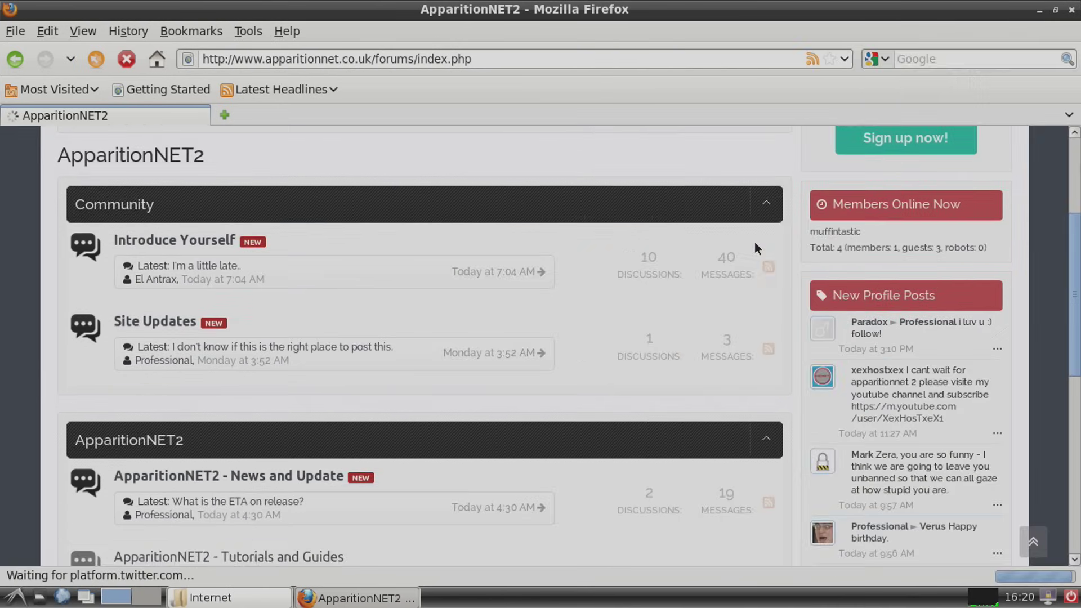
pyautogui.scroll(-3, 678, 362)
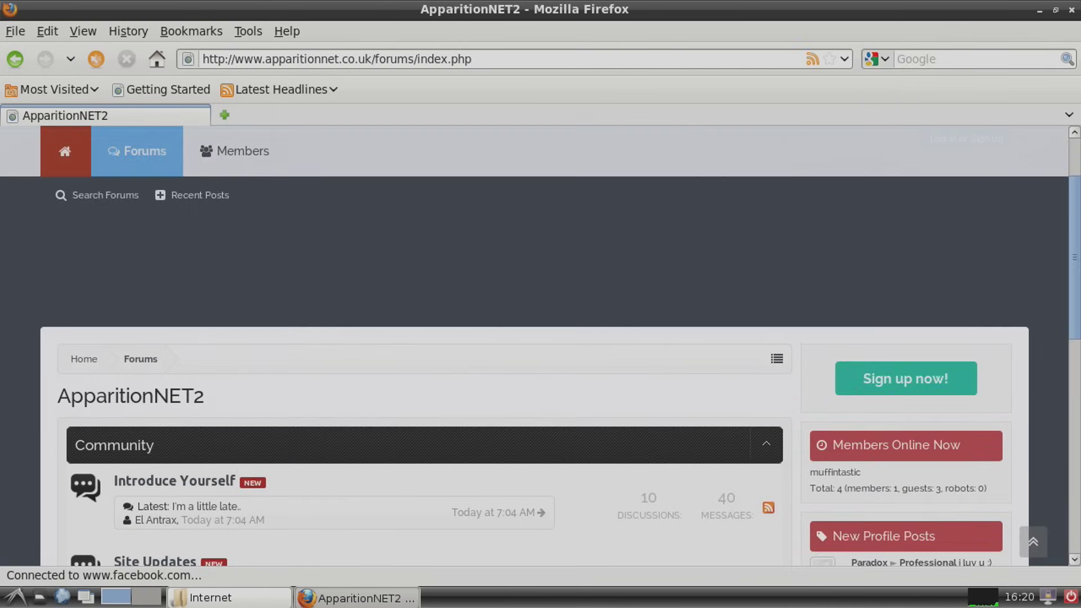
pyautogui.scroll(-5, 666, 208)
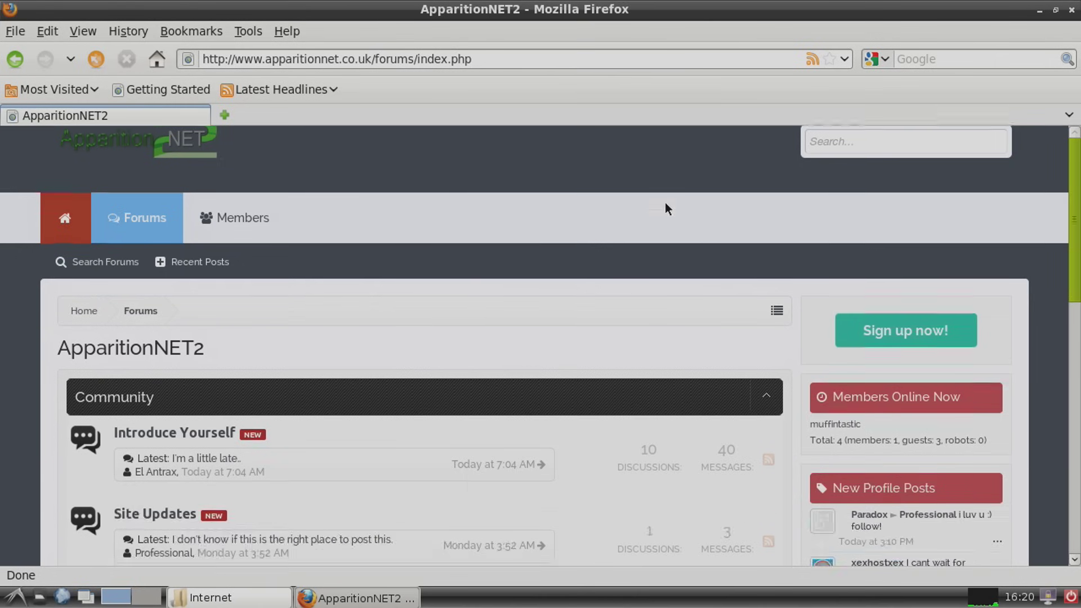
pyautogui.scroll(-3, 656, 299)
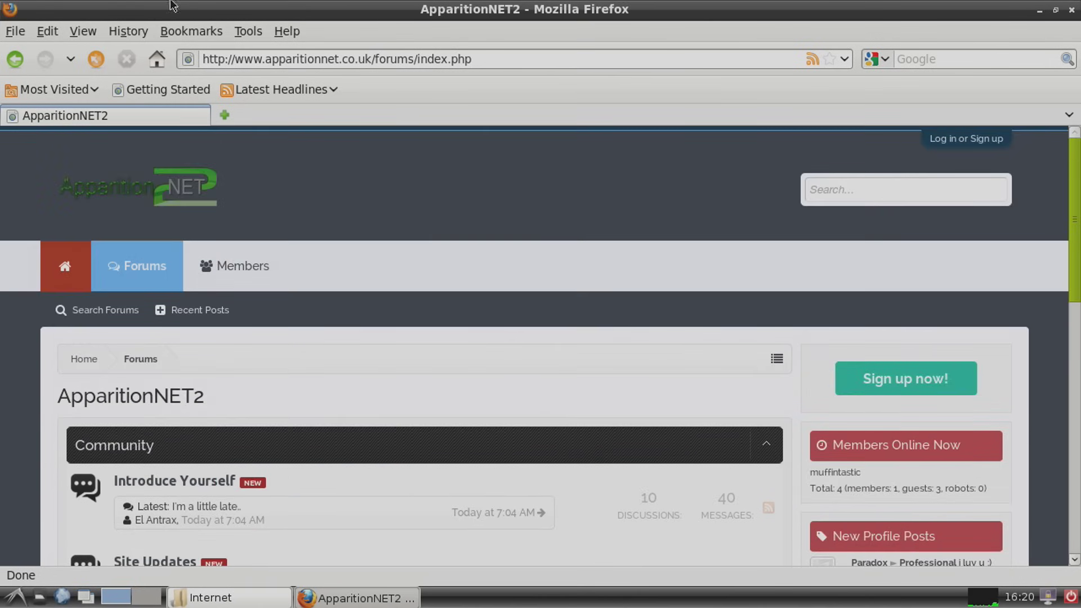
# - Go to youtube.com/user/xxmoddedwarfarexx and look through the channel's home page
pyautogui.click(496, 56)
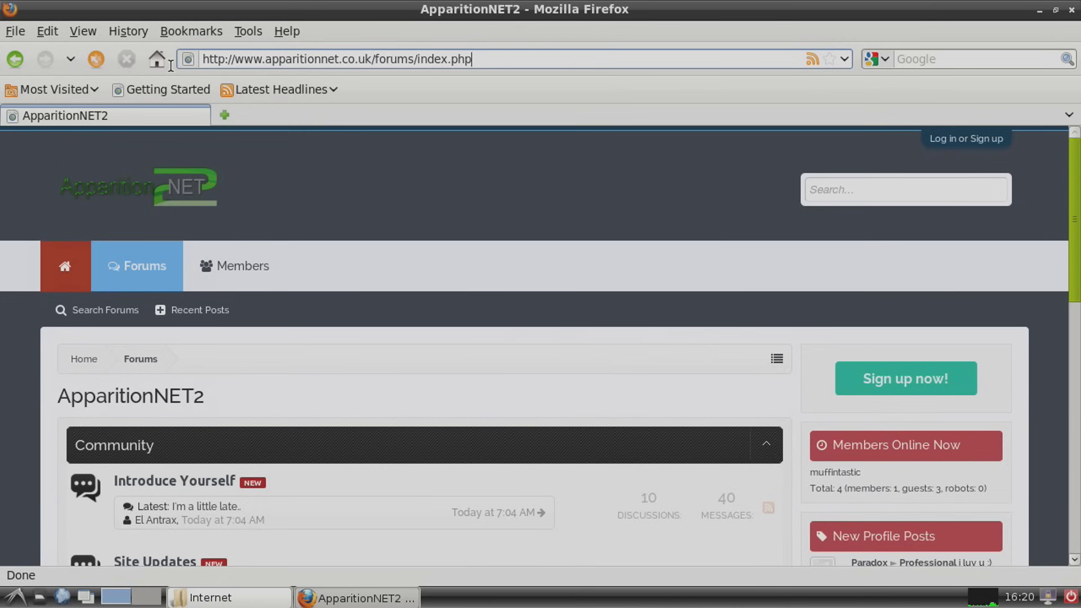
pyautogui.hotkey('ctrl', 'a')
pyautogui.write('youtu')
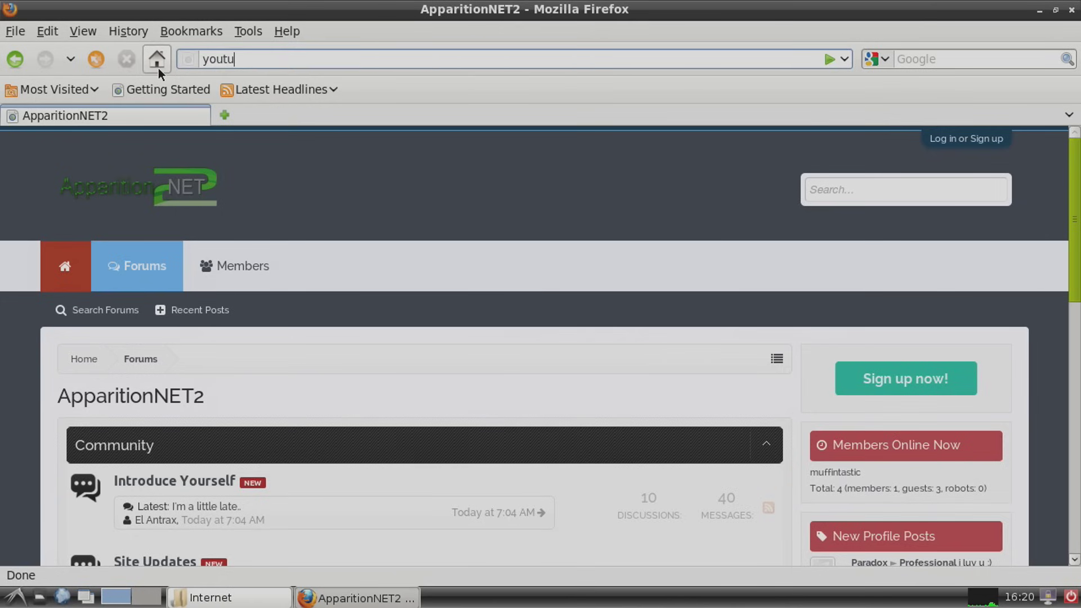
pyautogui.write('be.com/user/xxmoddedw')
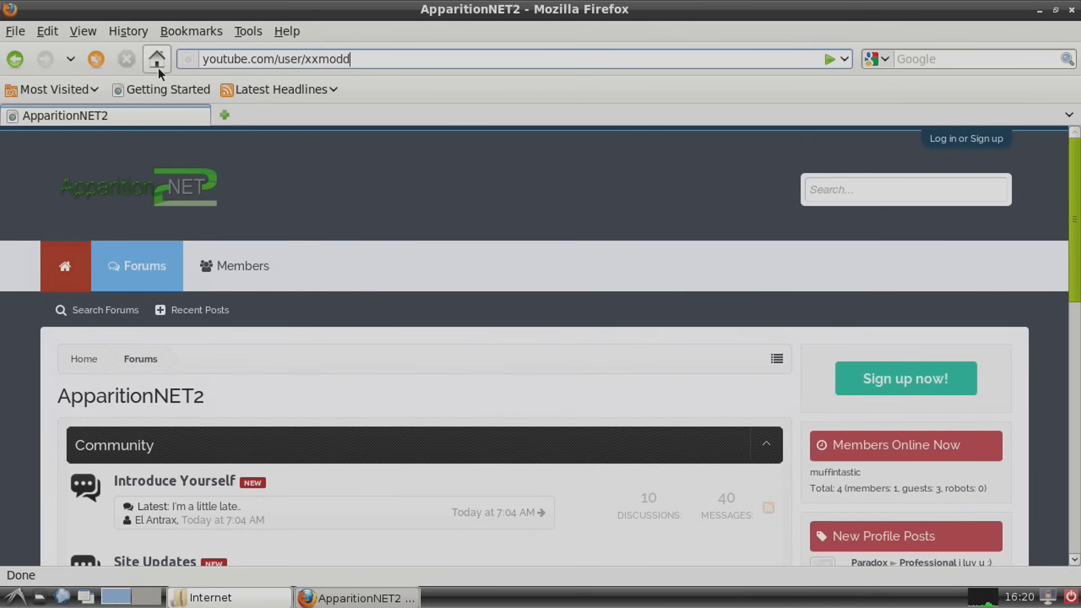
pyautogui.write('arfarexx')
pyautogui.press('Return')
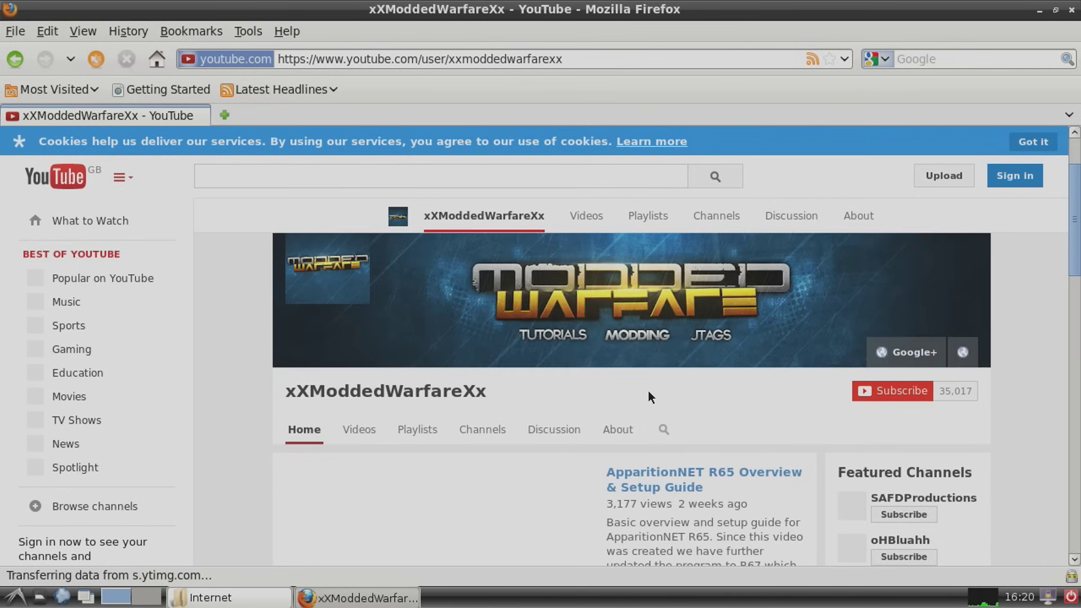
pyautogui.scroll(-10, 536, 431)
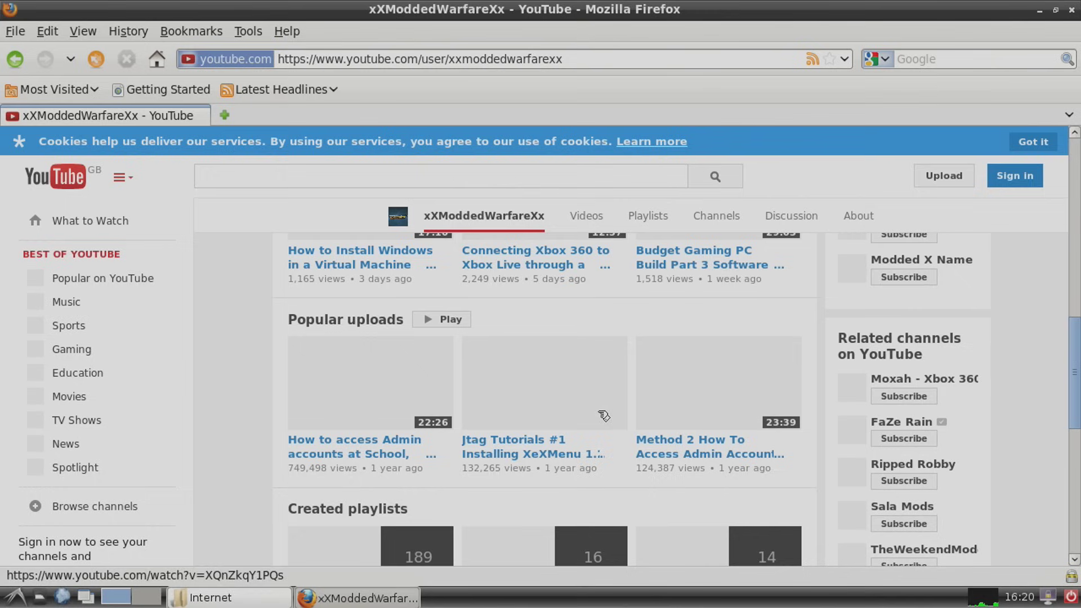
pyautogui.scroll(10, 619, 473)
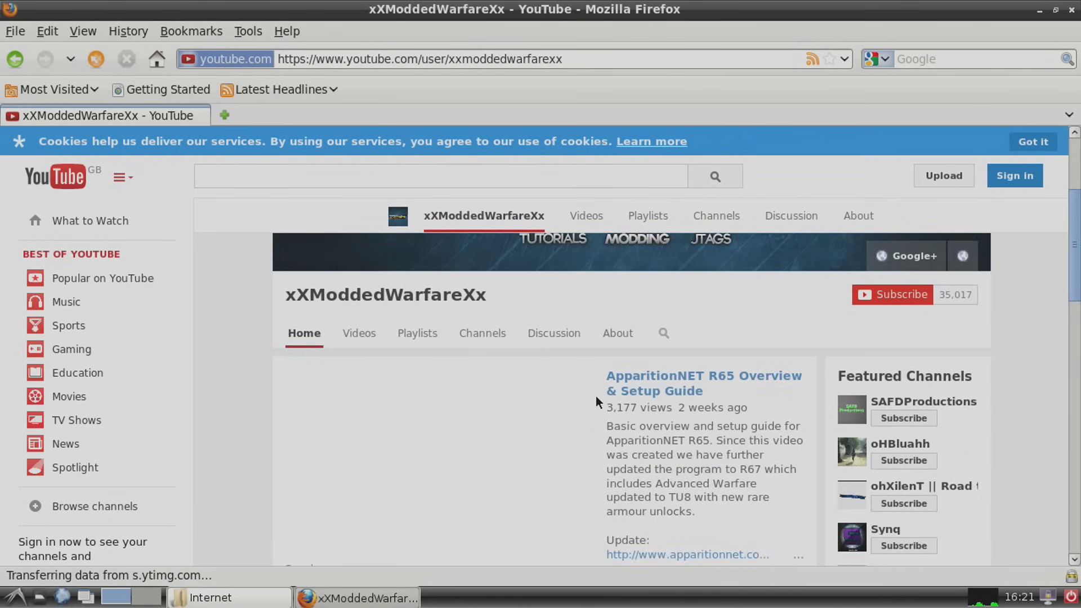
# - Look further through the xXModdedWarfareXx channel page and minimize the Firefox window to reveal the desktop
pyautogui.scroll(-3, 598, 400)
pyautogui.scroll(-5, 651, 436)
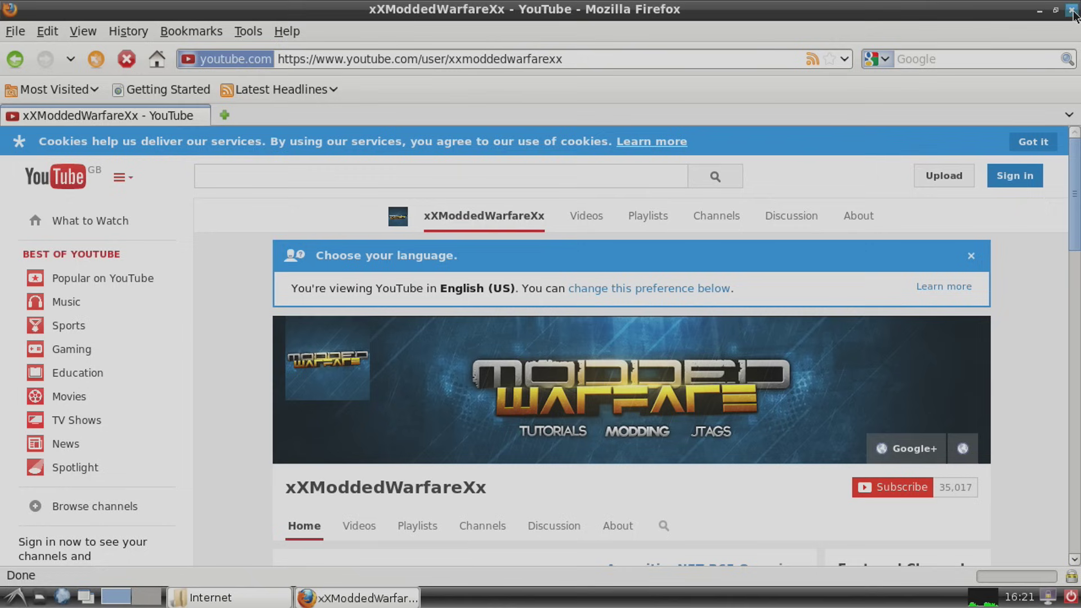
pyautogui.click(1040, 14)
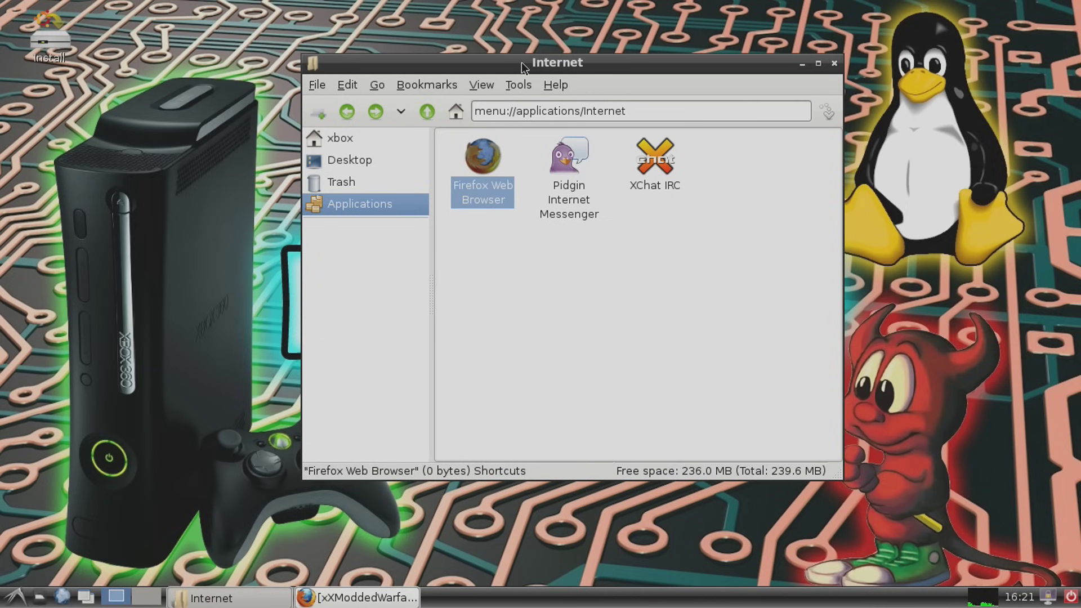
# - Move the Internet file manager window around the desktop, leaving it near the upper middle of the wallpaper
pyautogui.moveTo(521, 62); pyautogui.dragTo(622, 66)
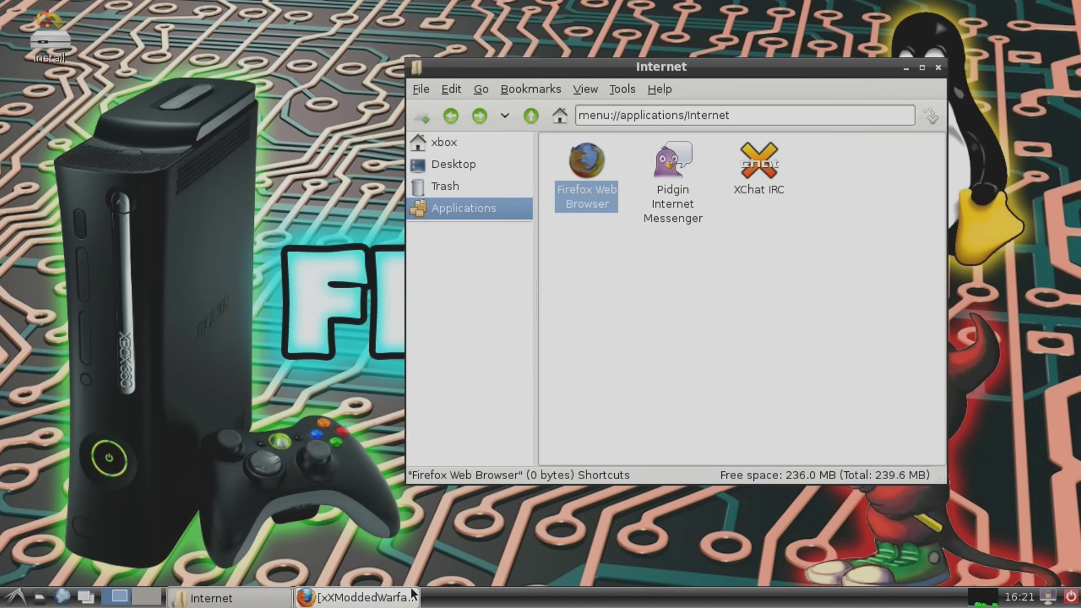
pyautogui.moveTo(754, 72); pyautogui.dragTo(677, 97)
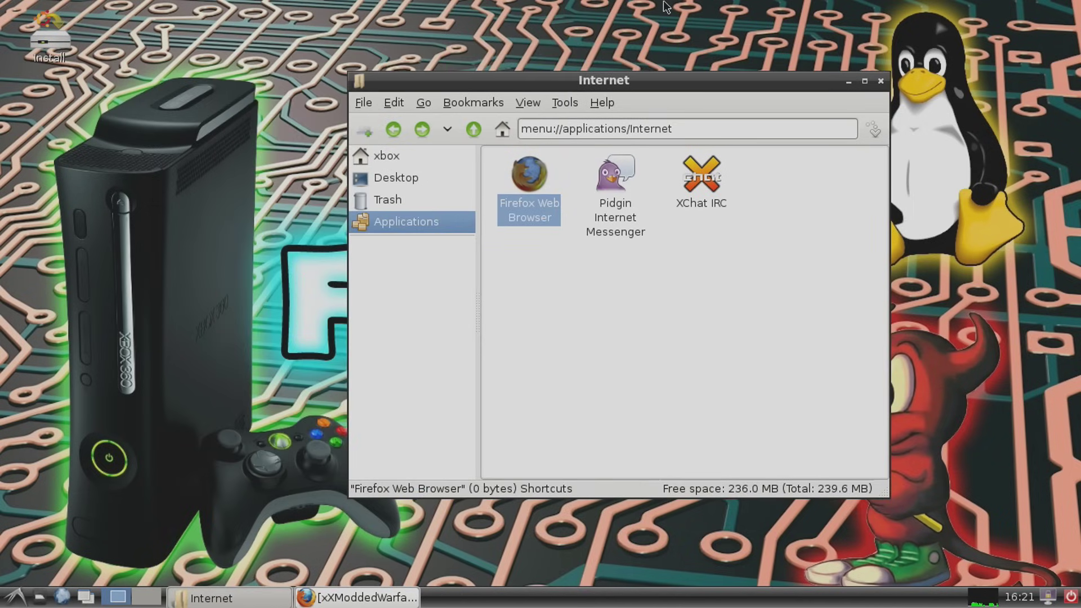
pyautogui.moveTo(605, 79); pyautogui.dragTo(615, 95)
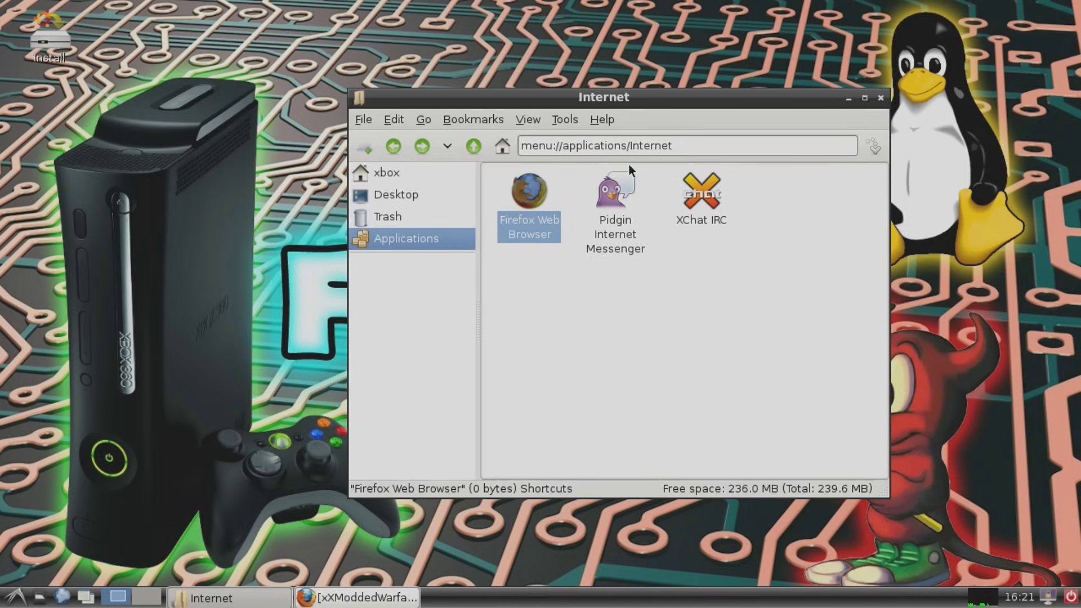
pyautogui.moveTo(752, 96); pyautogui.dragTo(697, 53)
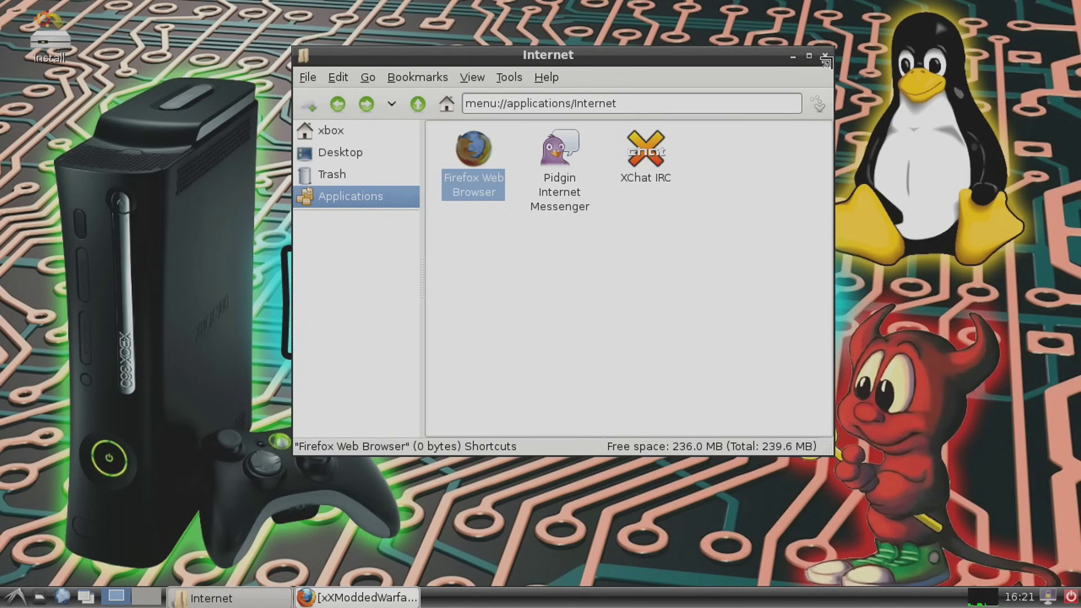